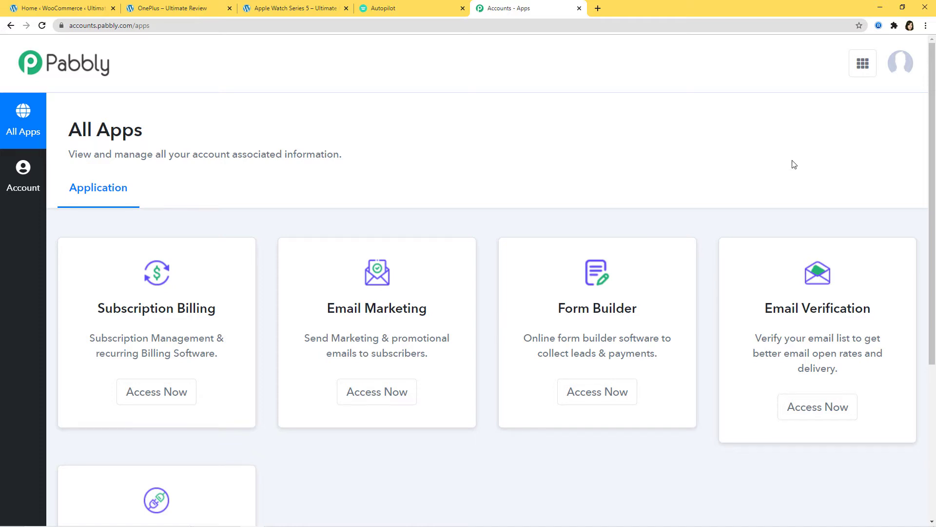
# Step: Open Pabbly Connect from the apps list and start a new workflow from the dashboard
pyautogui.scroll(-5, 792, 162)
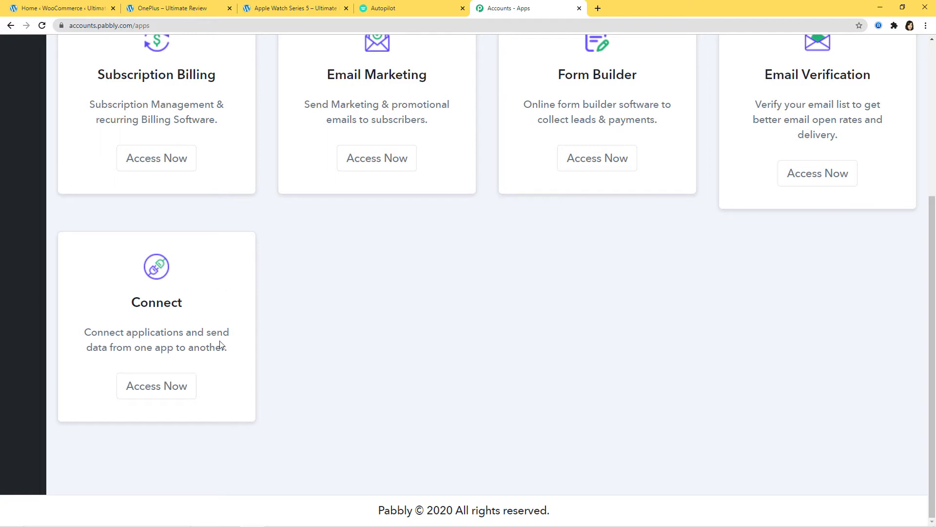
pyautogui.click(170, 387)
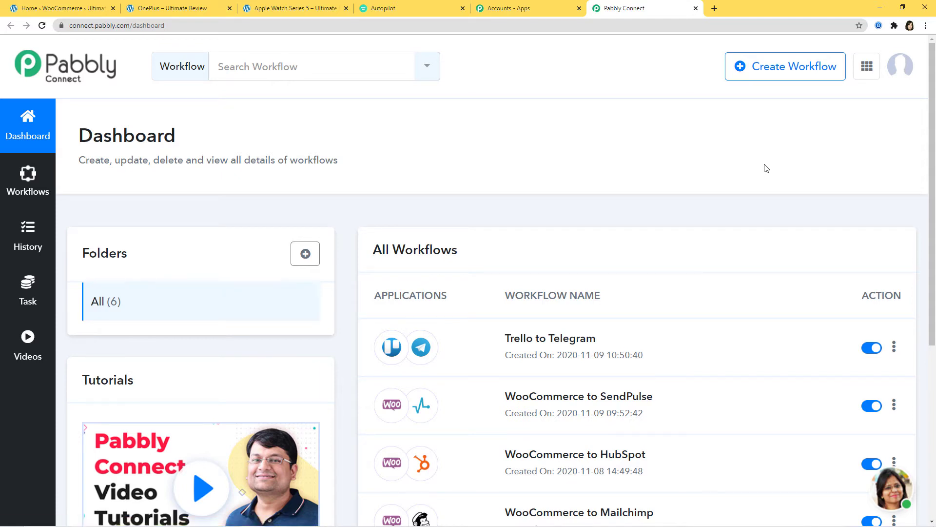
pyautogui.click(779, 74)
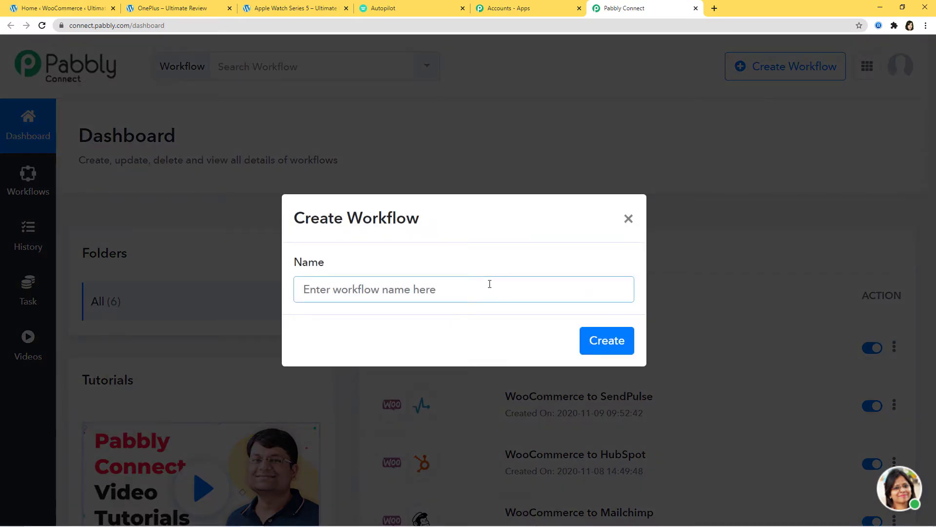
# Step: Name the new workflow 'WooCommerce to Autopilot' and create it
pyautogui.write('Woo')
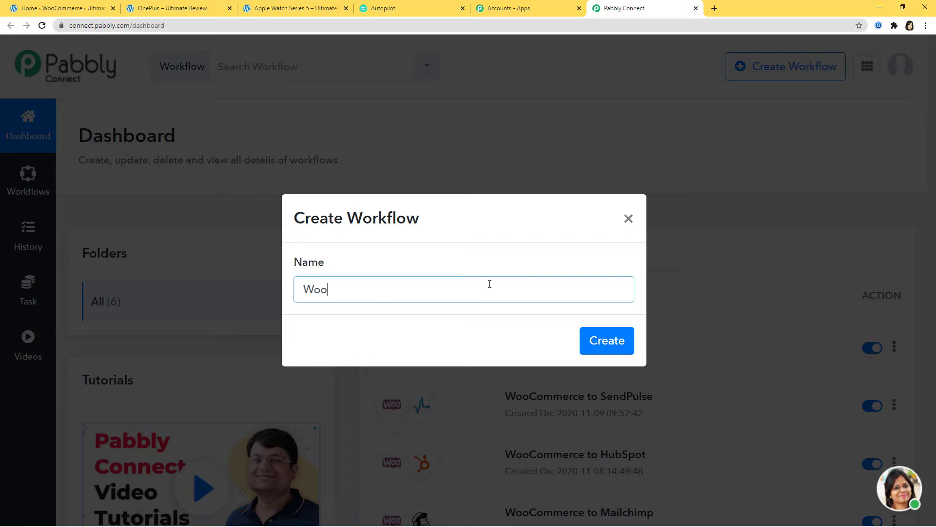
pyautogui.write('Commerce to A')
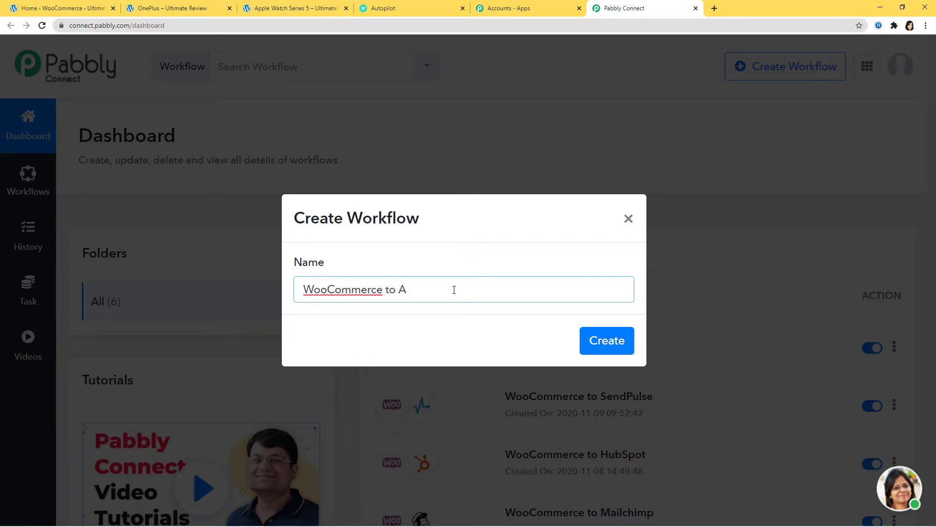
pyautogui.write('utopilot')
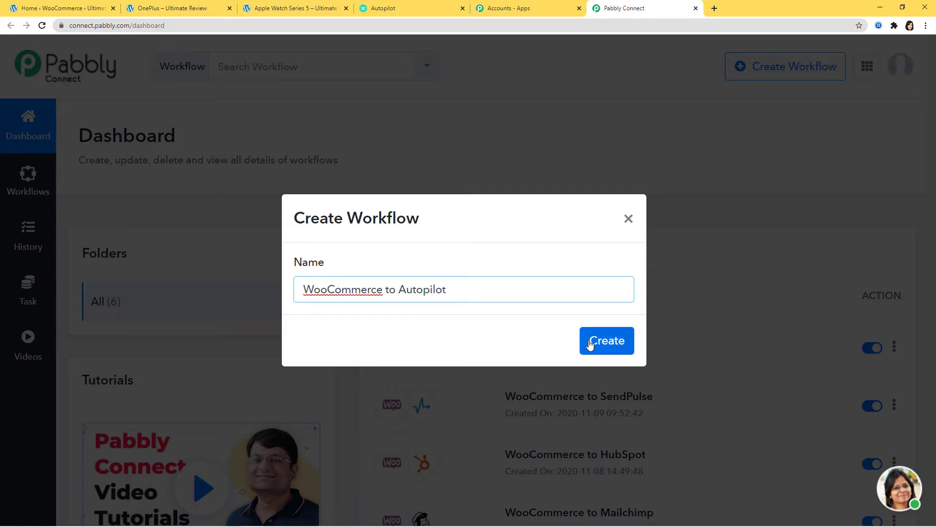
pyautogui.click(590, 346)
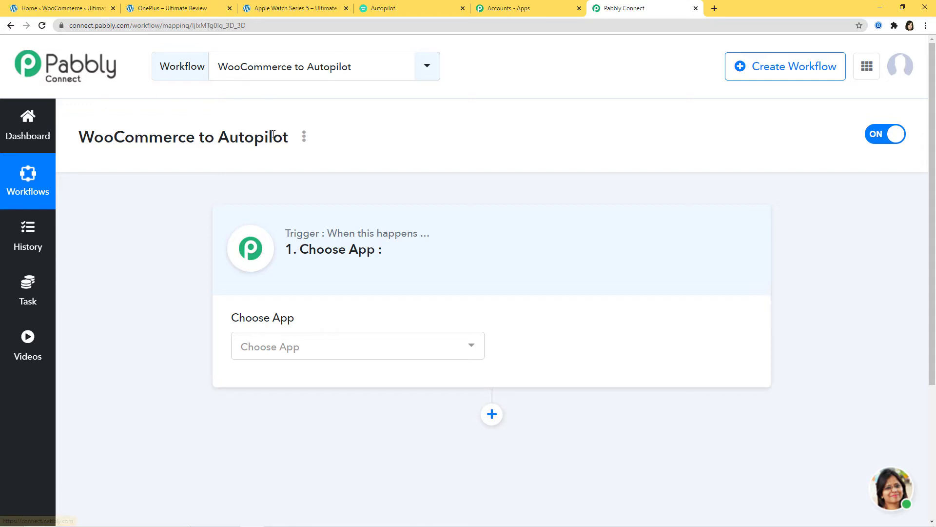
# Step: Set the trigger app to WooCommerce with the New Order Created event
pyautogui.click(300, 351)
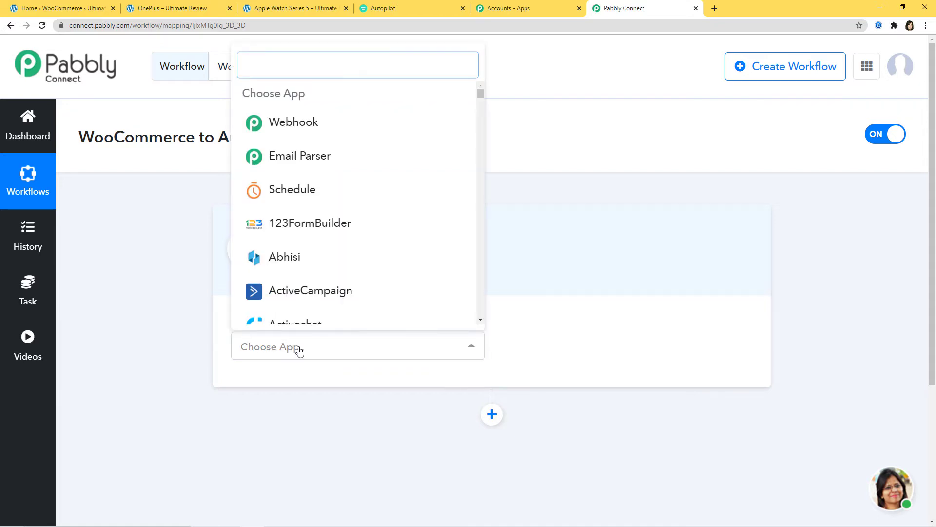
pyautogui.write('Woo')
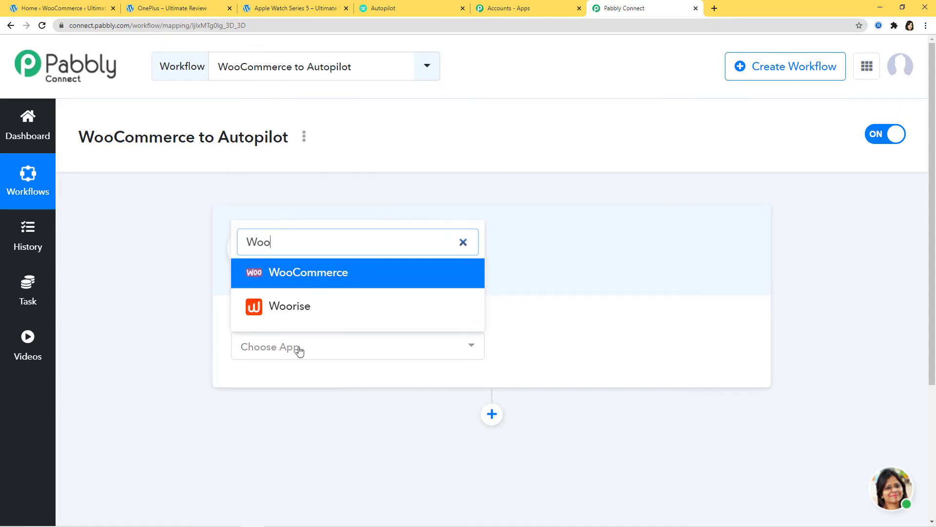
pyautogui.click(340, 272)
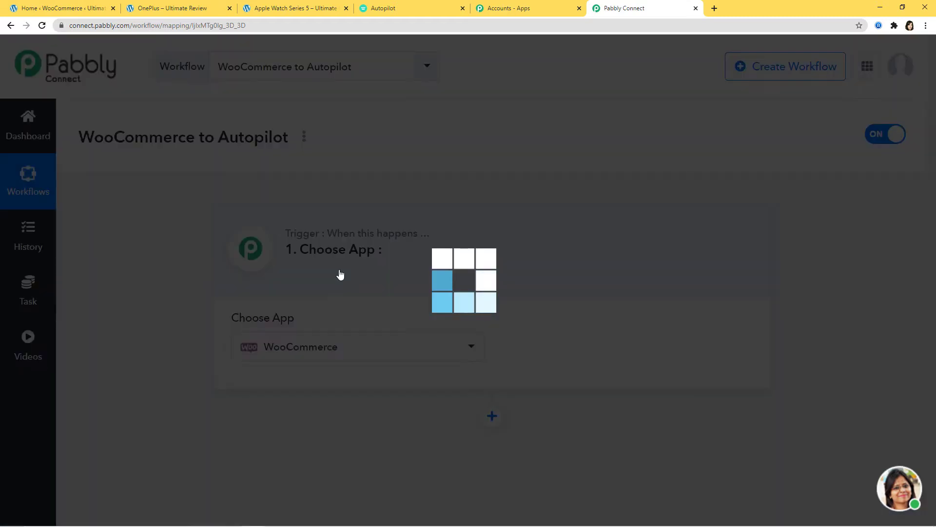
pyautogui.click(561, 353)
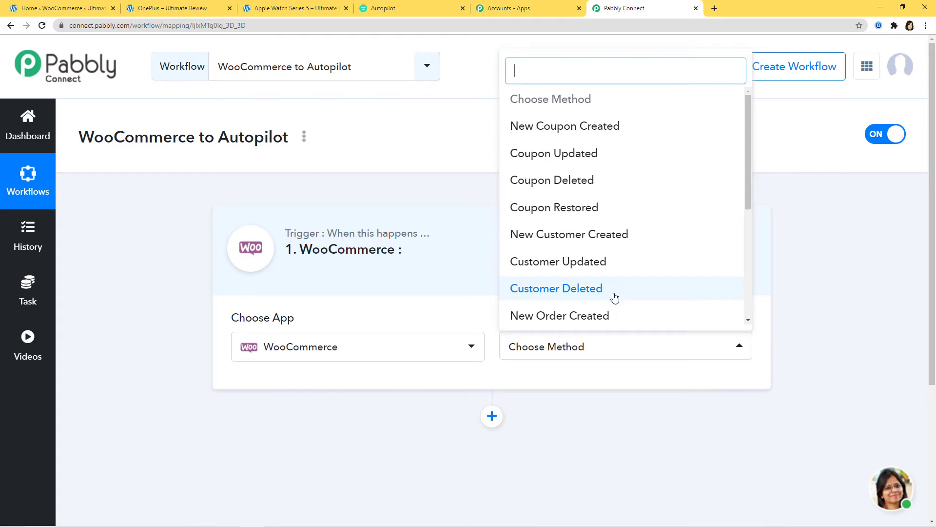
pyautogui.click(562, 316)
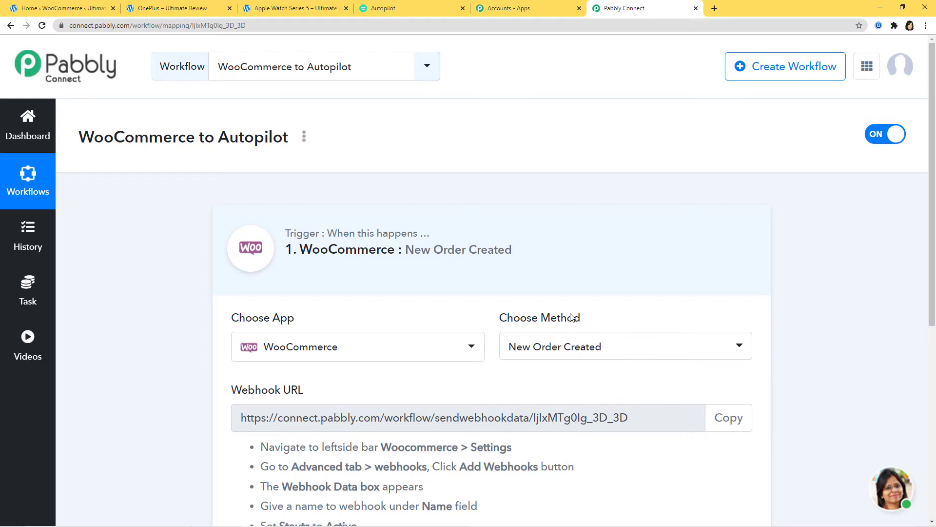
# Step: Copy the trigger's webhook URL and switch to the WooCommerce admin home page
pyautogui.scroll(-3, 566, 319)
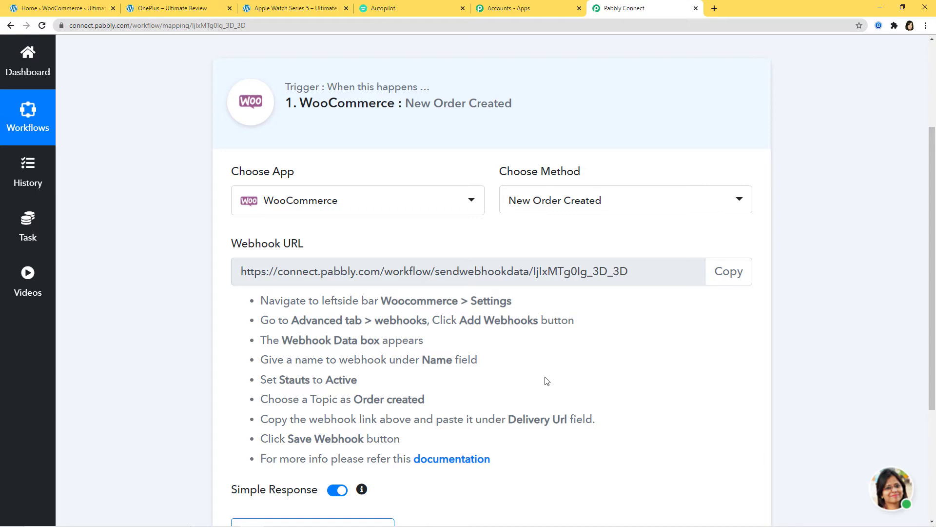
pyautogui.click(723, 276)
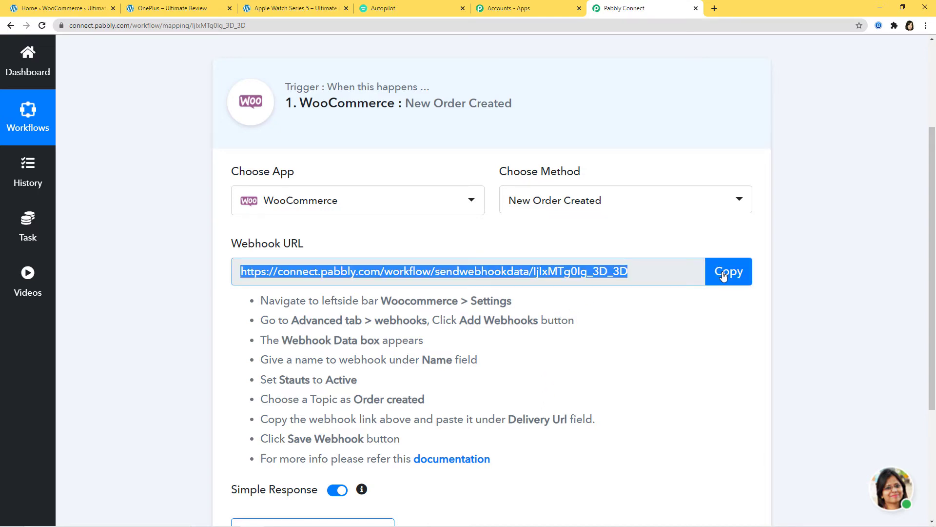
pyautogui.click(77, 9)
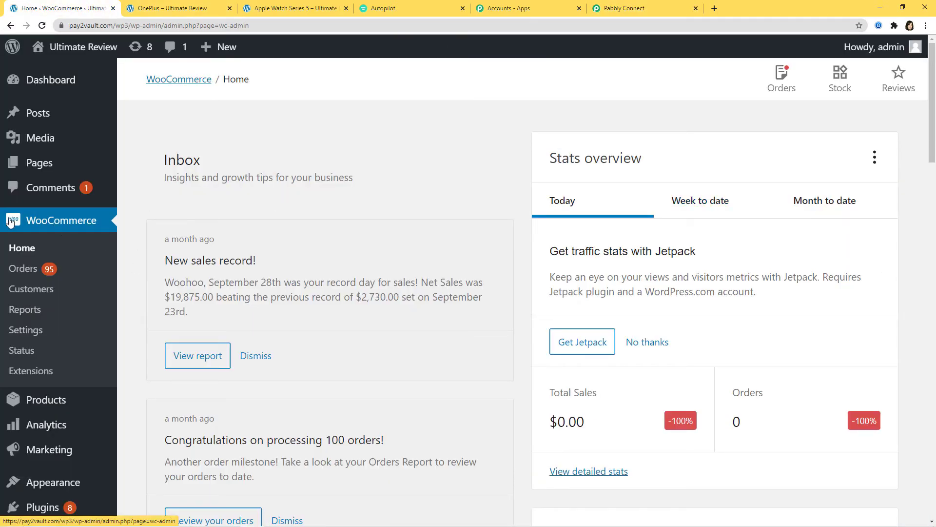
# Step: Go to WooCommerce Settings > Advanced > Webhooks and start adding a new webhook
pyautogui.click(32, 332)
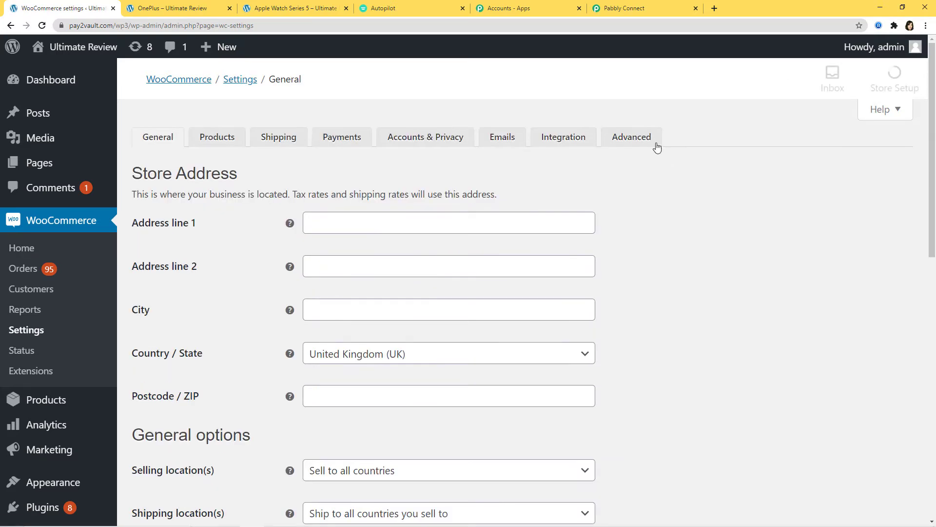
pyautogui.click(630, 141)
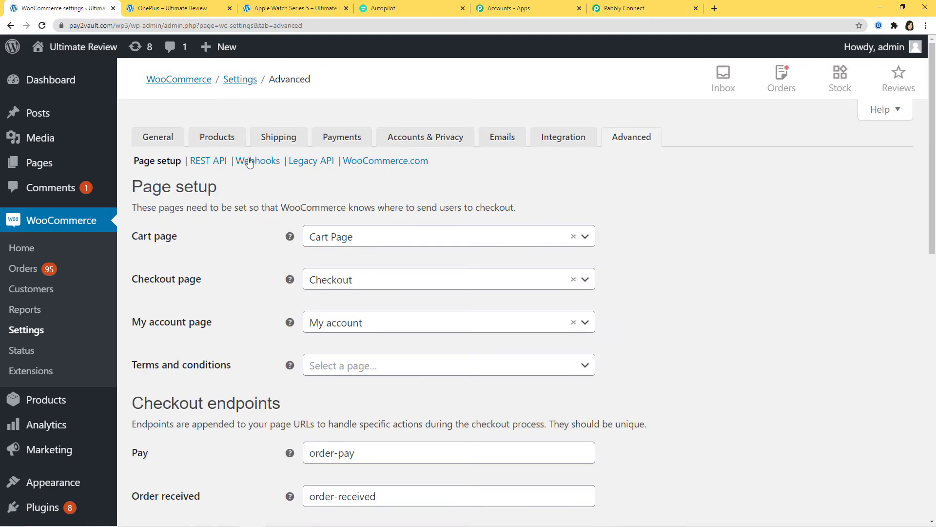
pyautogui.click(258, 163)
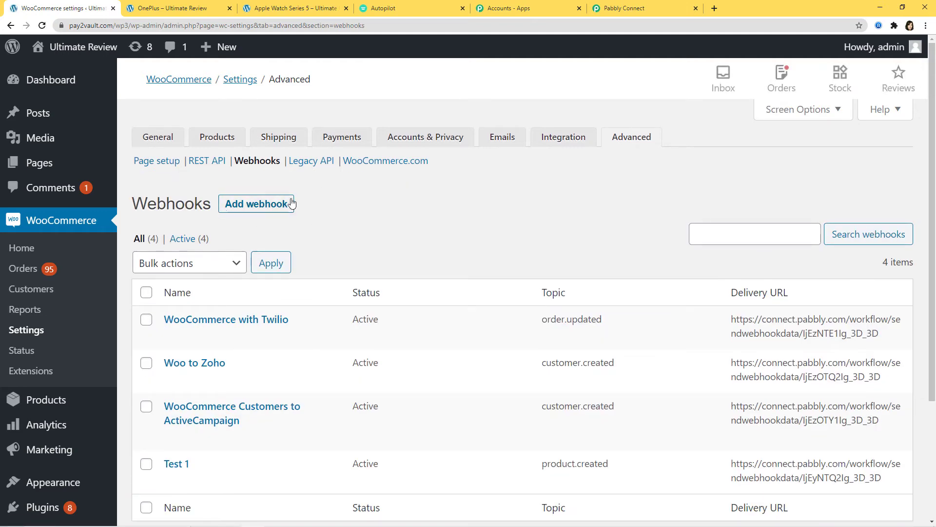
pyautogui.click(258, 208)
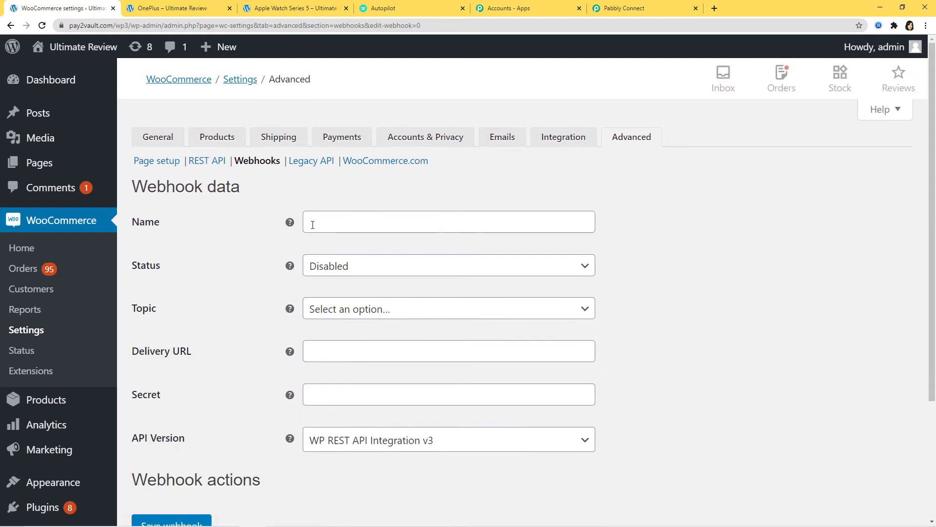
# Step: Name the webhook 'WooCommerce to Autopilot', make it Active with topic Order created, and paste the delivery URL
pyautogui.click(312, 225)
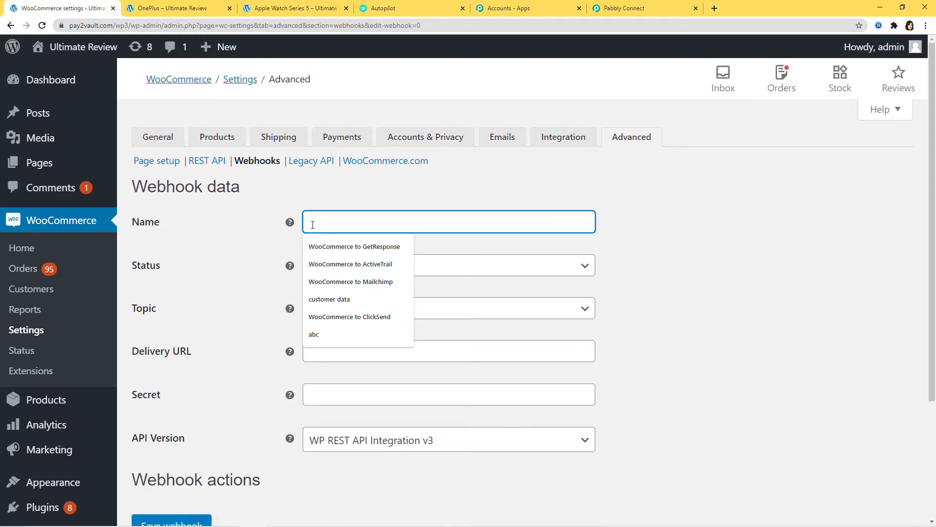
pyautogui.write('Wo')
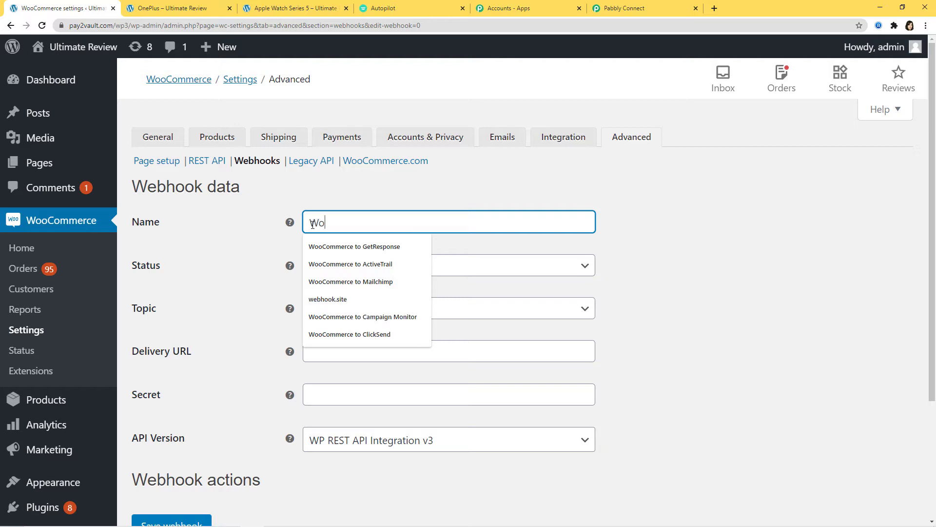
pyautogui.write('oCommerc')
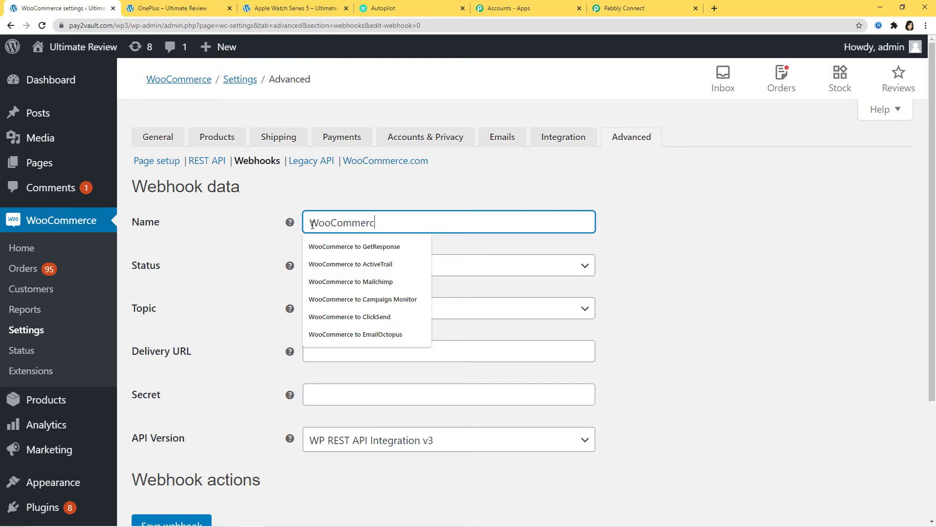
pyautogui.write('e to Autopilot')
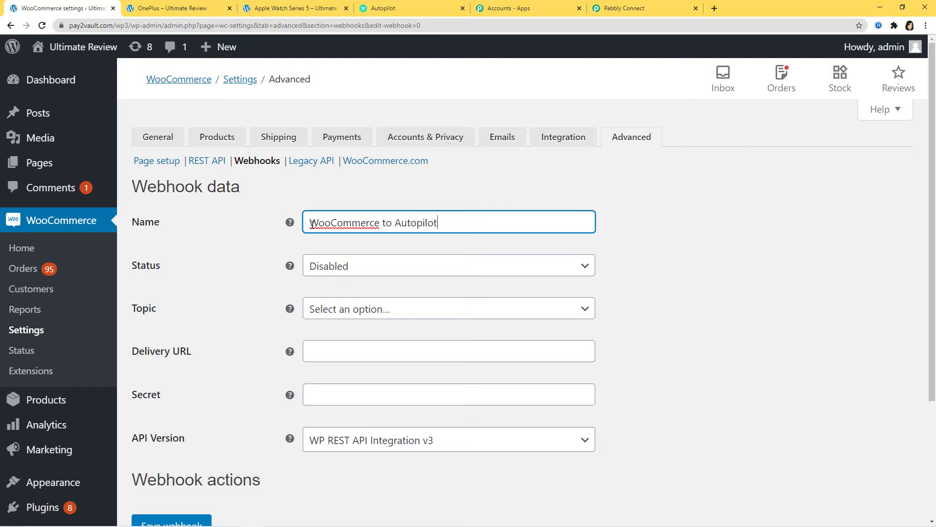
pyautogui.click(427, 263)
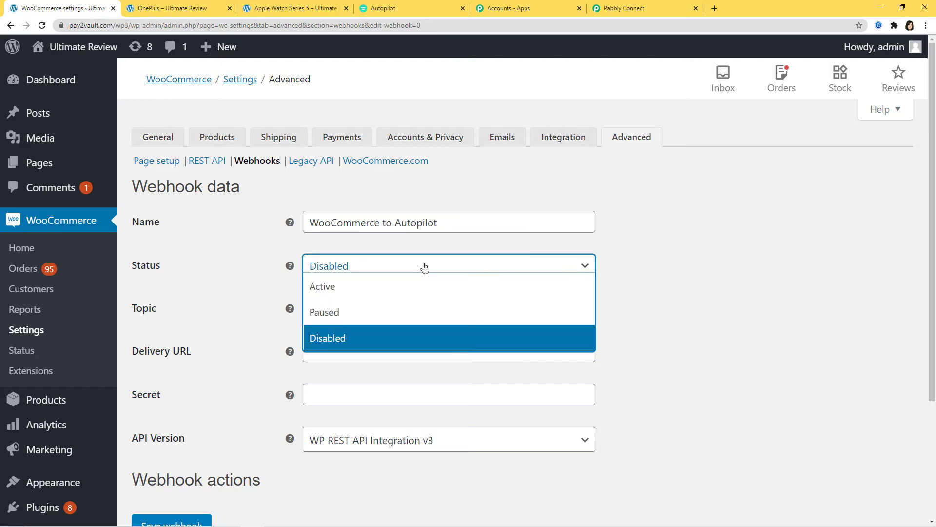
pyautogui.click(336, 292)
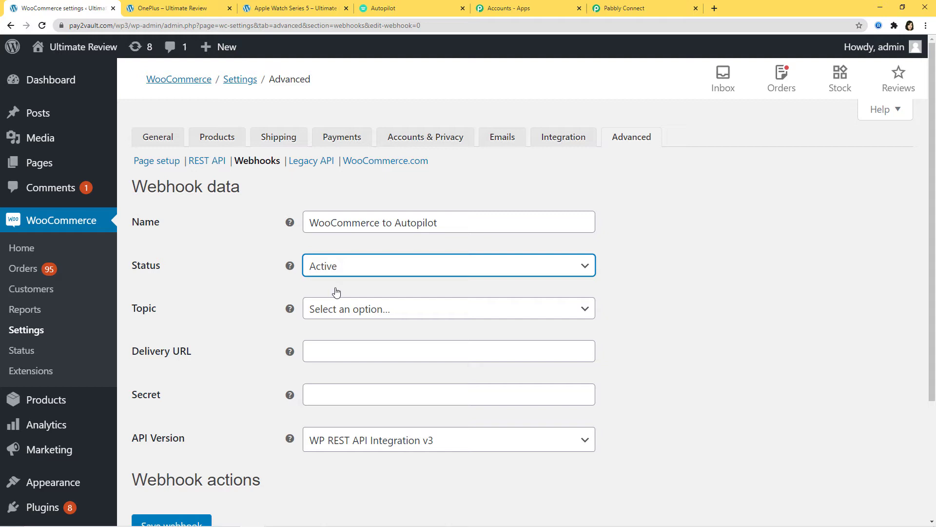
pyautogui.click(356, 314)
pyautogui.write('order')
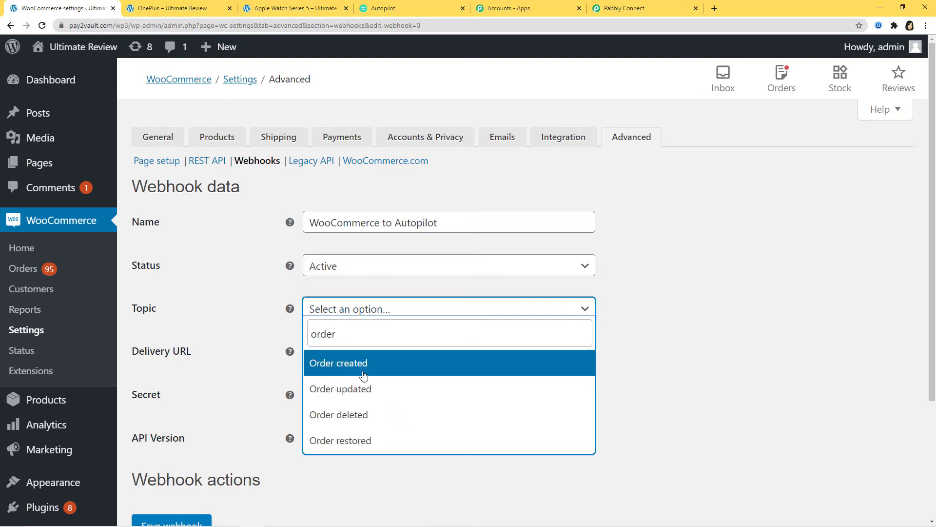
pyautogui.click(341, 371)
pyautogui.click(312, 353)
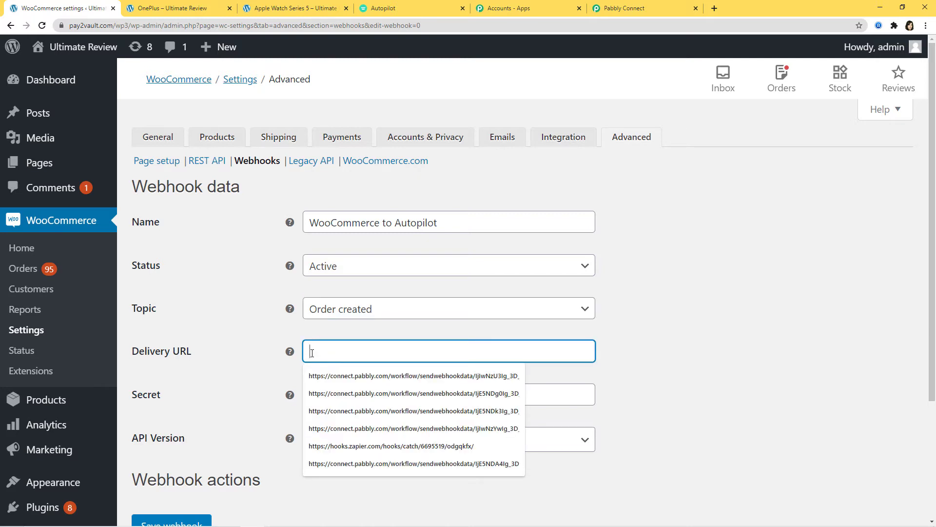
# Step: Save the new webhook, then save it a second time
pyautogui.scroll(-3, 236, 317)
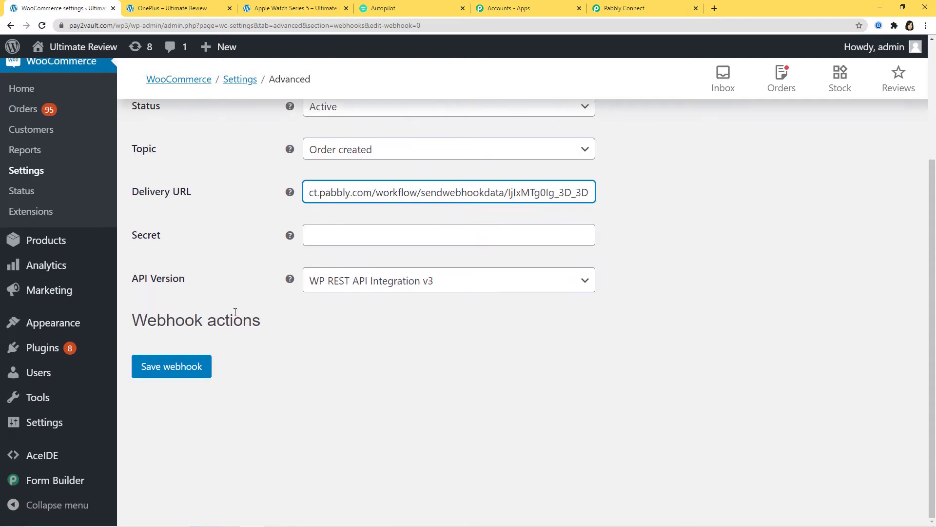
pyautogui.click(194, 367)
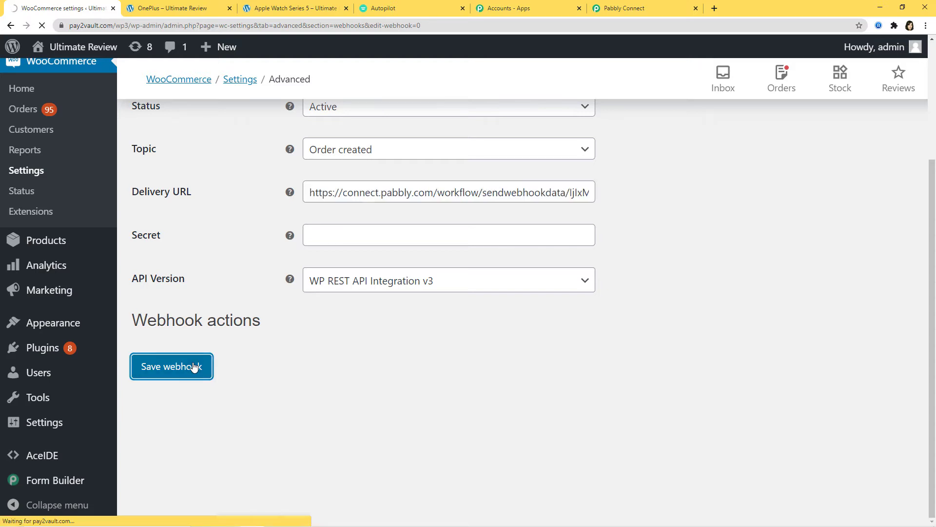
pyautogui.scroll(-5, 600, 276)
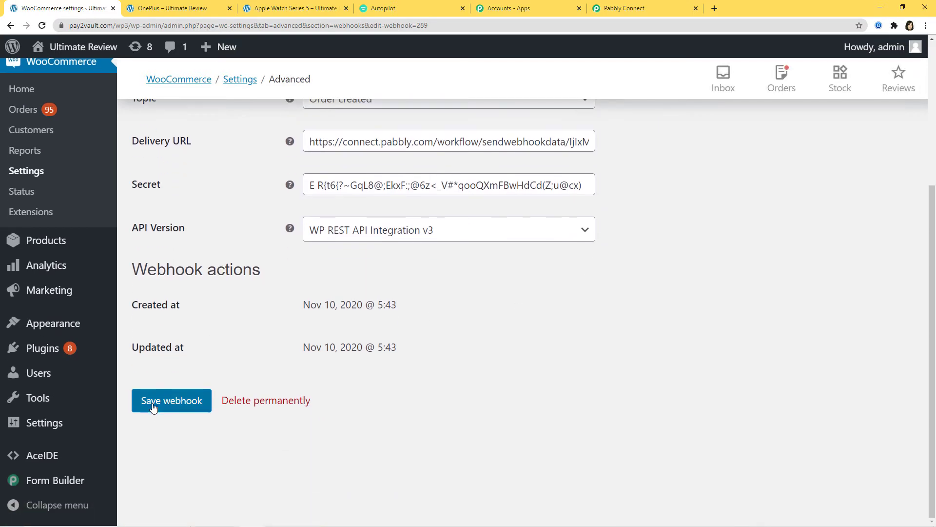
pyautogui.click(153, 405)
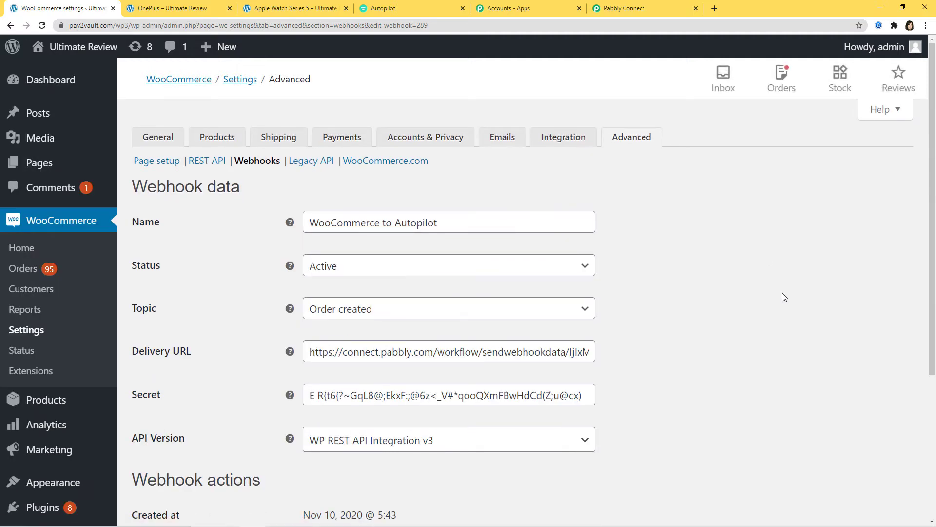
# Step: Back in Pabbly Connect, start capturing the webhook response, then bring up the OnePlus product page
pyautogui.click(626, 9)
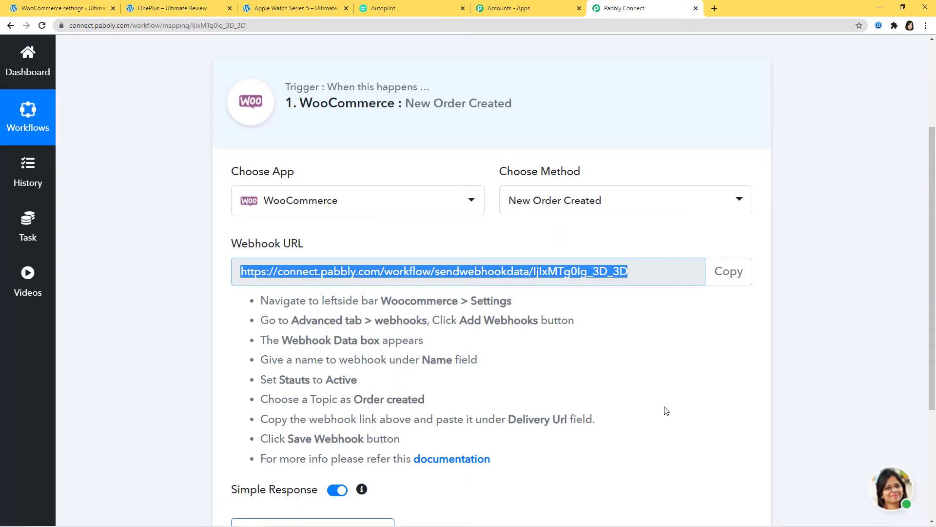
pyautogui.scroll(-4, 666, 410)
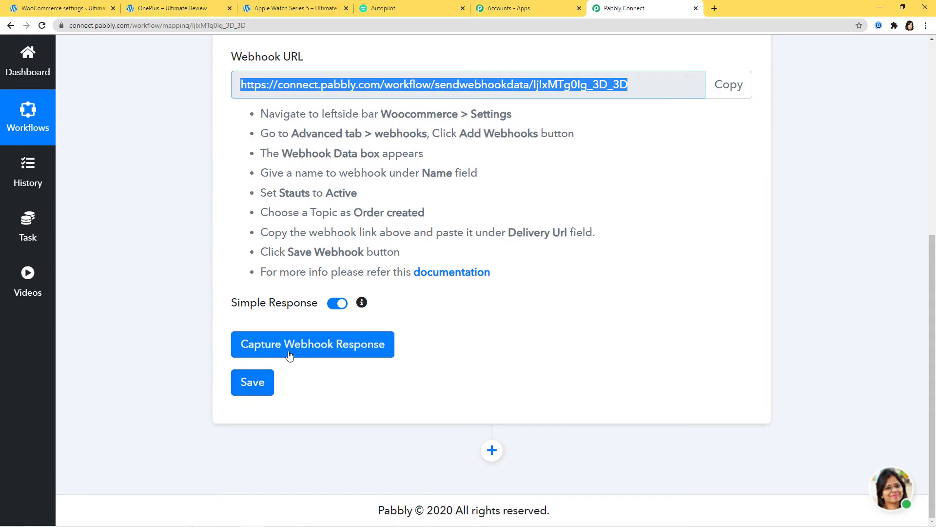
pyautogui.click(284, 343)
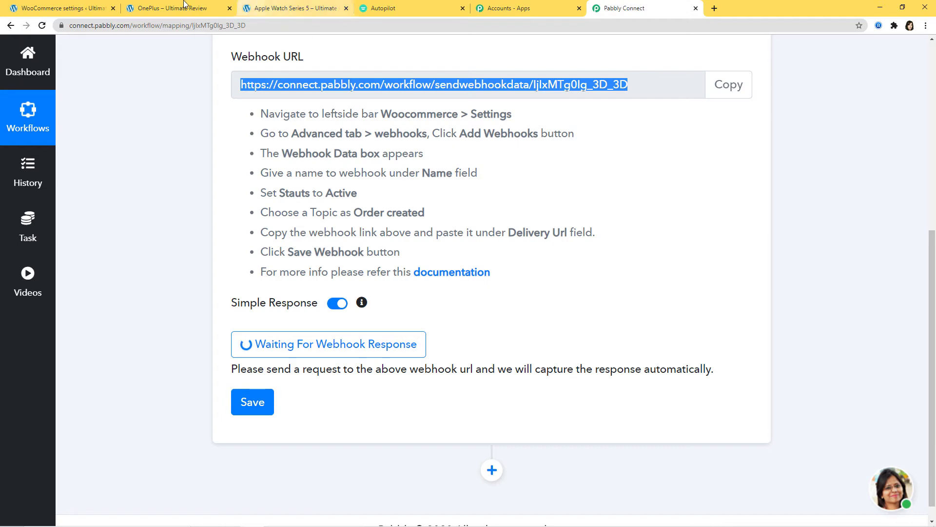
pyautogui.click(162, 11)
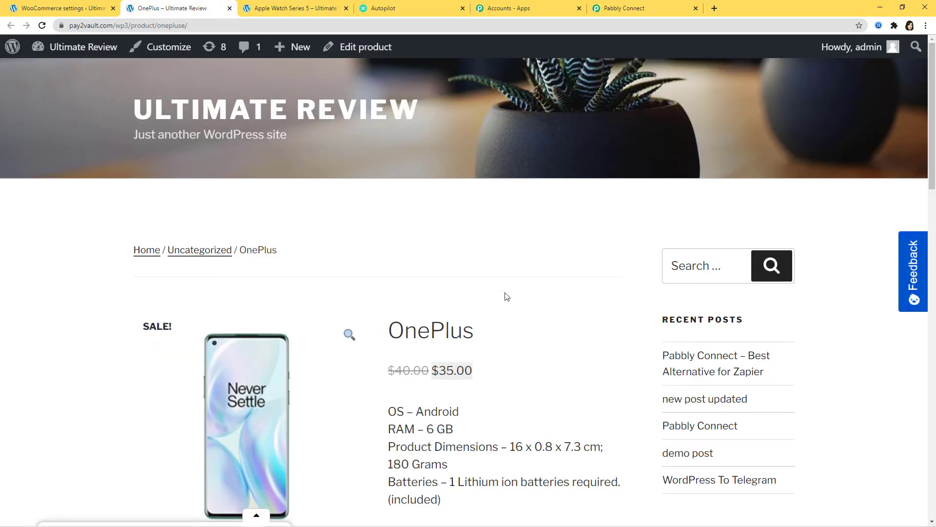
# Step: Add one OnePlus phone ($35.00) to the cart and collapse the feedback survey
pyautogui.scroll(-3, 506, 296)
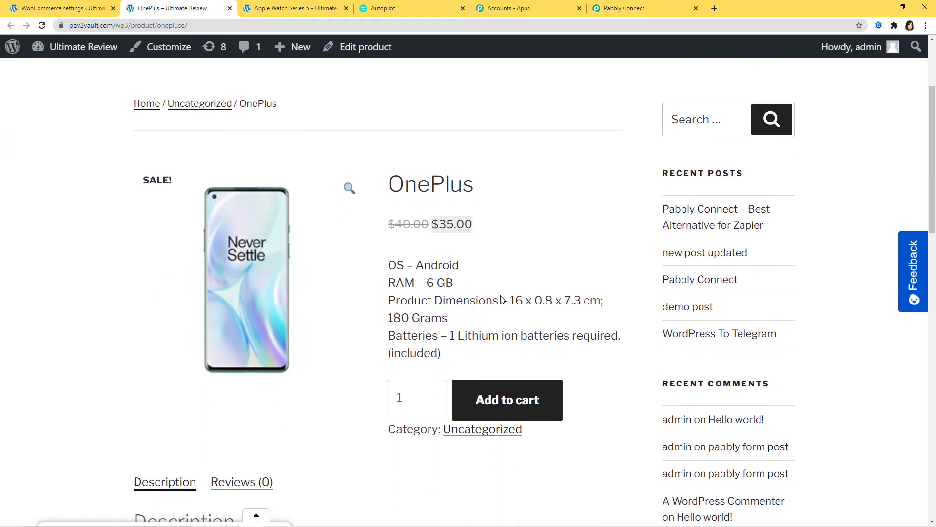
pyautogui.scroll(-2, 502, 299)
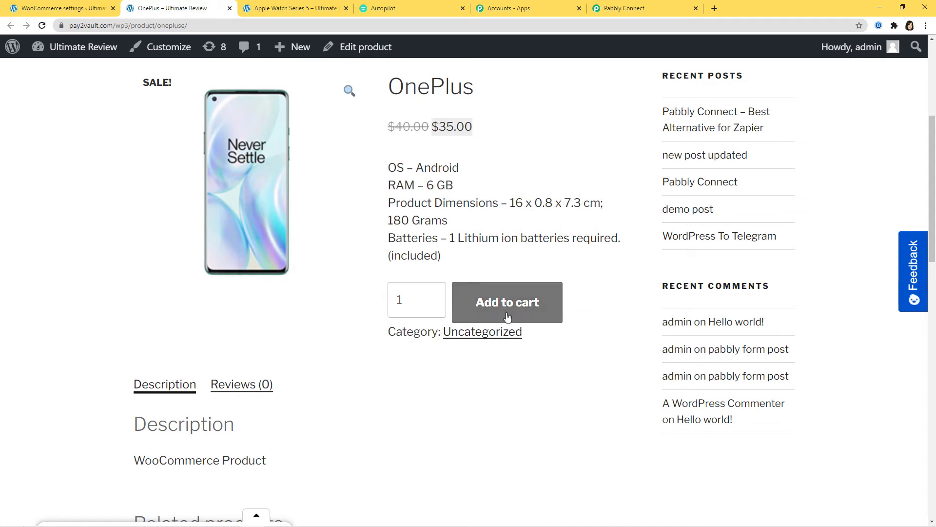
pyautogui.click(507, 317)
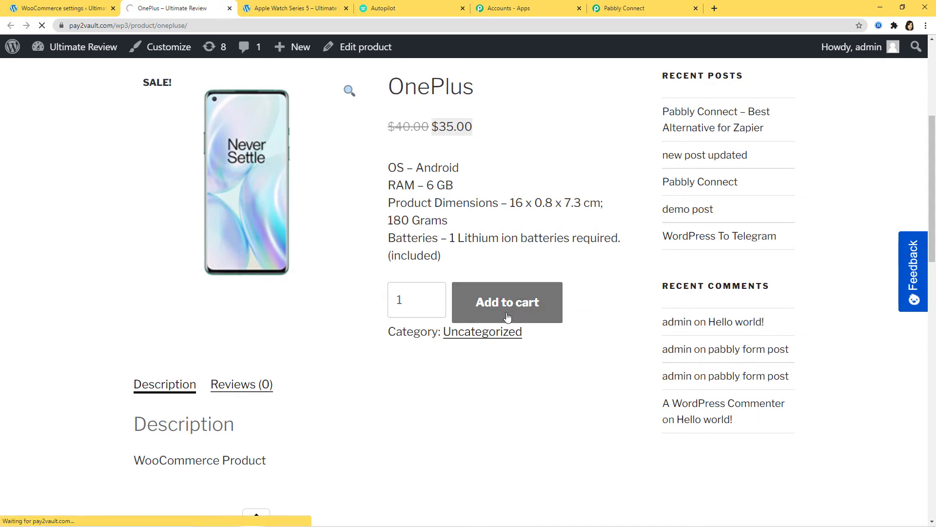
pyautogui.scroll(-6, 673, 345)
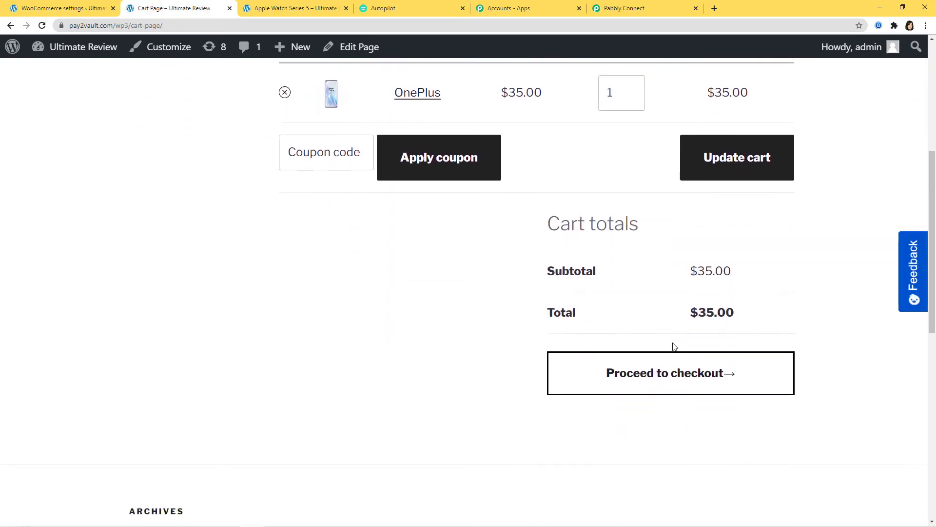
pyautogui.scroll(2, 671, 314)
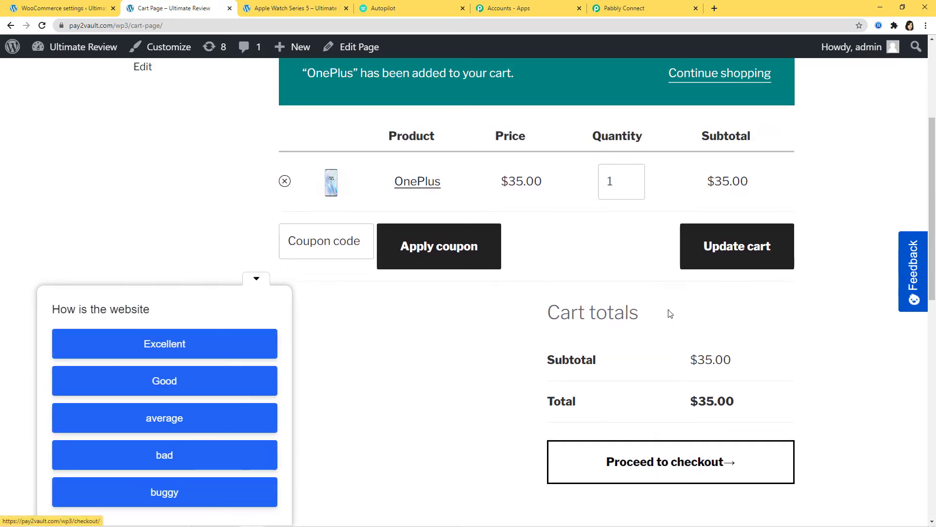
pyautogui.click(255, 279)
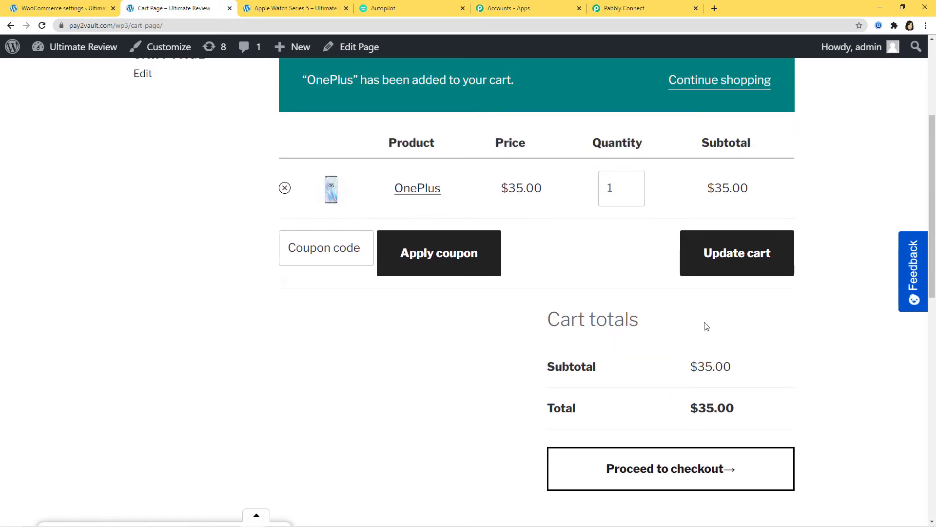
# Step: Check out and place the cash-on-delivery order, reaching the order-received page
pyautogui.click(683, 480)
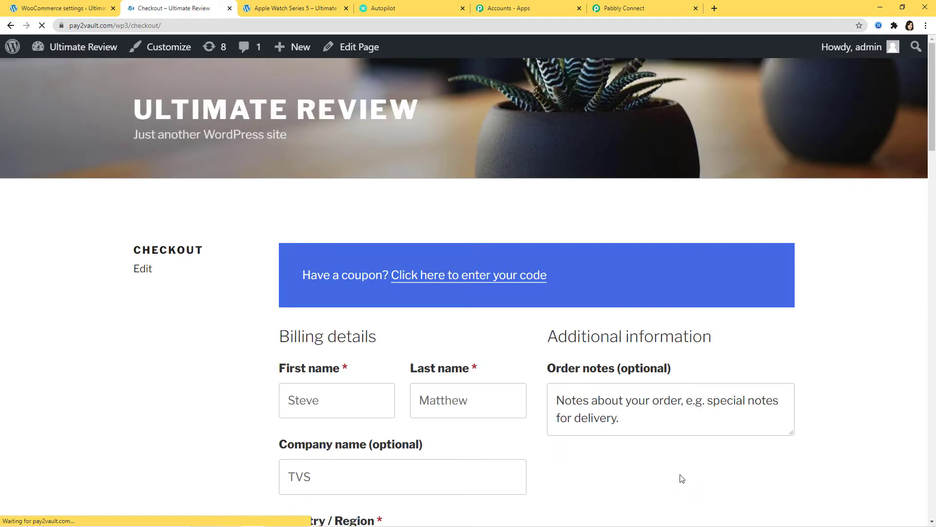
pyautogui.scroll(-2, 681, 472)
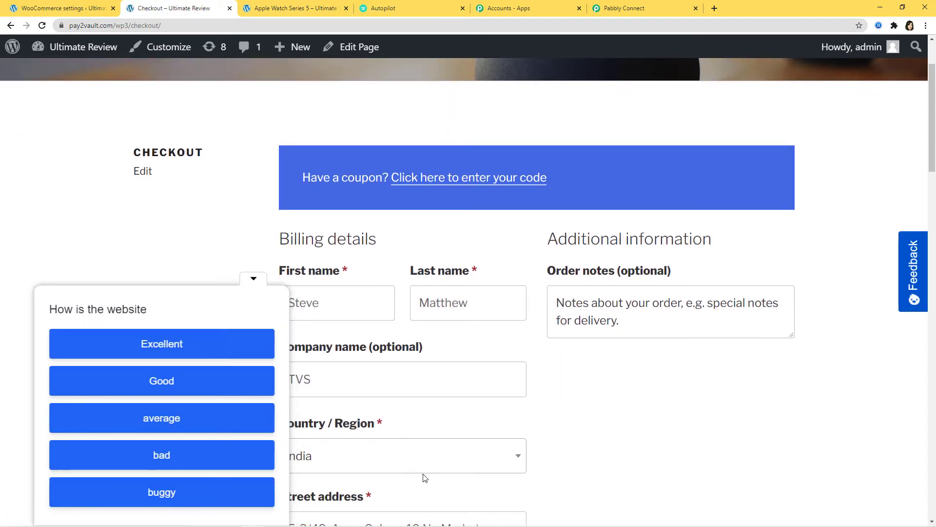
pyautogui.click(254, 276)
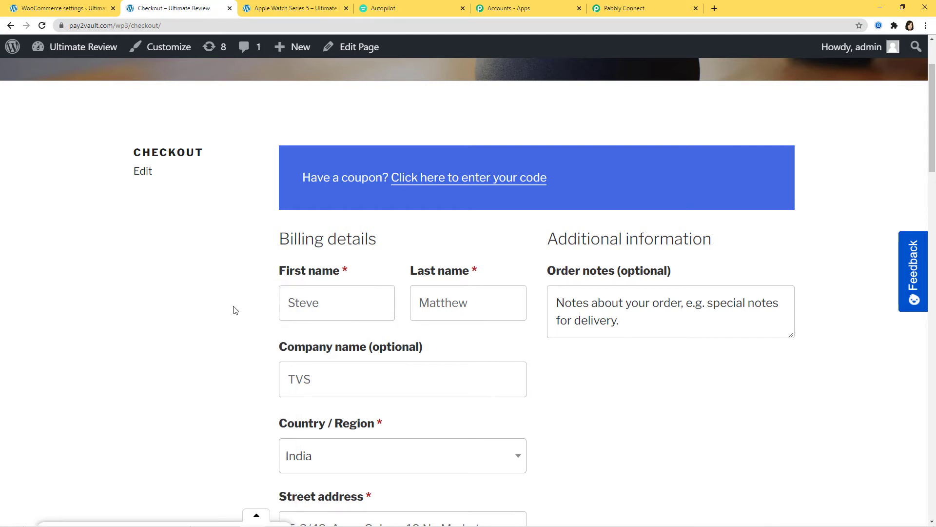
pyautogui.scroll(-4, 507, 356)
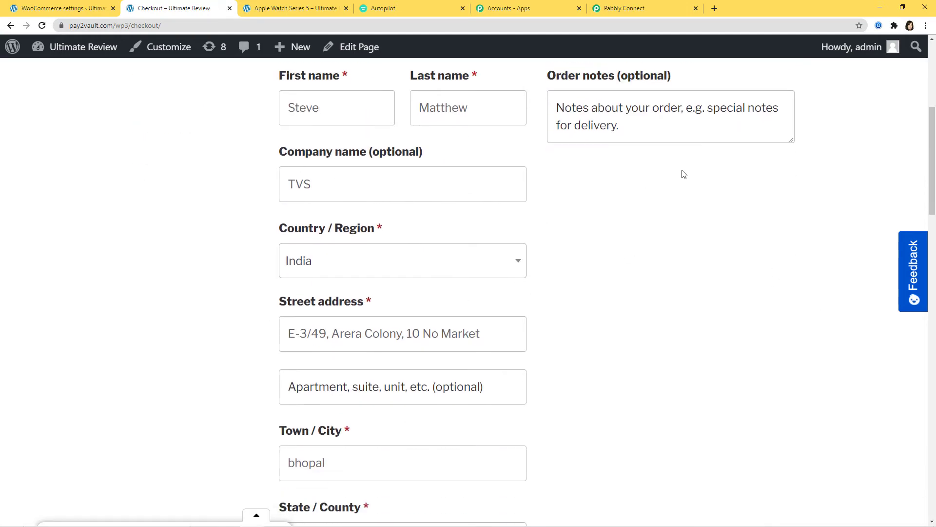
pyautogui.scroll(-3, 514, 320)
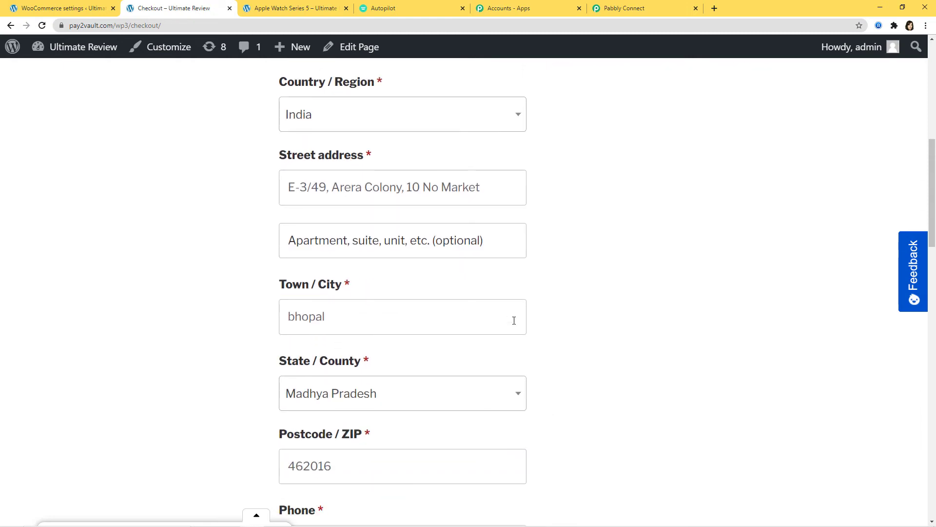
pyautogui.scroll(-2, 533, 347)
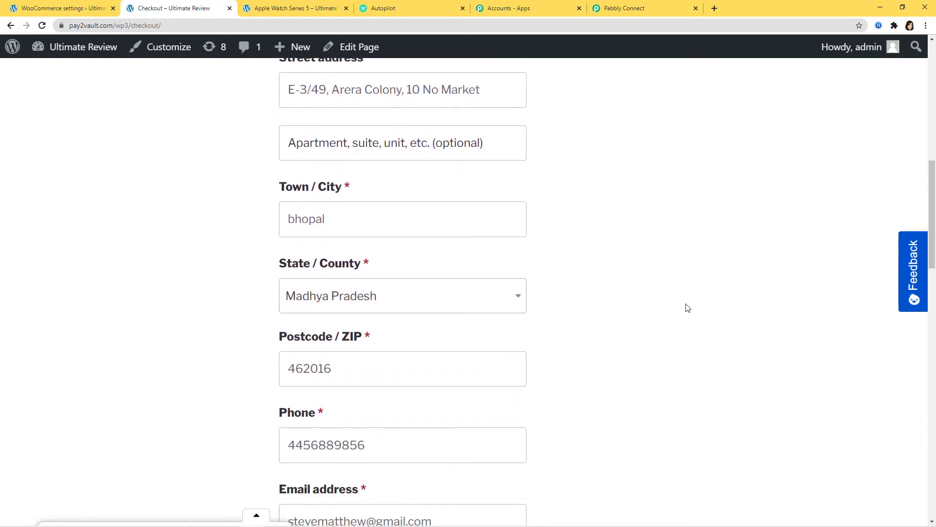
pyautogui.scroll(-5, 619, 341)
pyautogui.scroll(3, 724, 304)
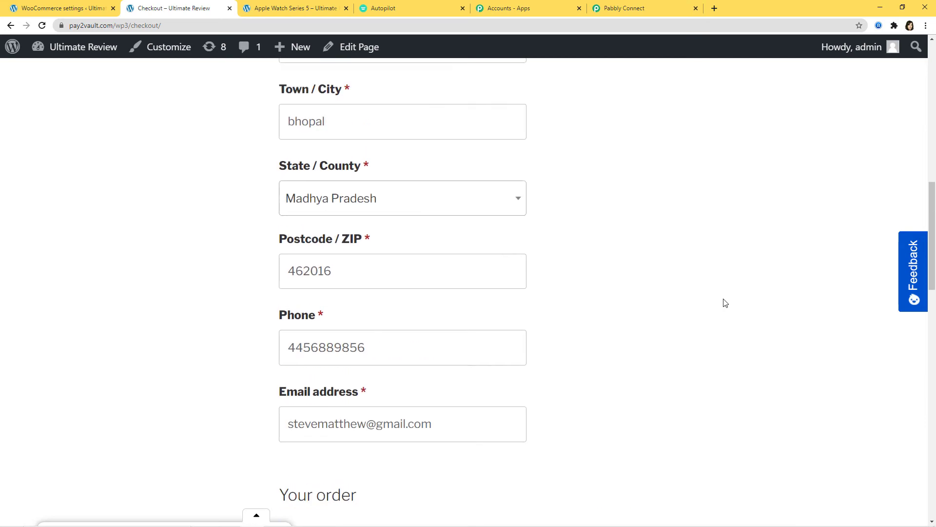
pyautogui.scroll(-12, 725, 302)
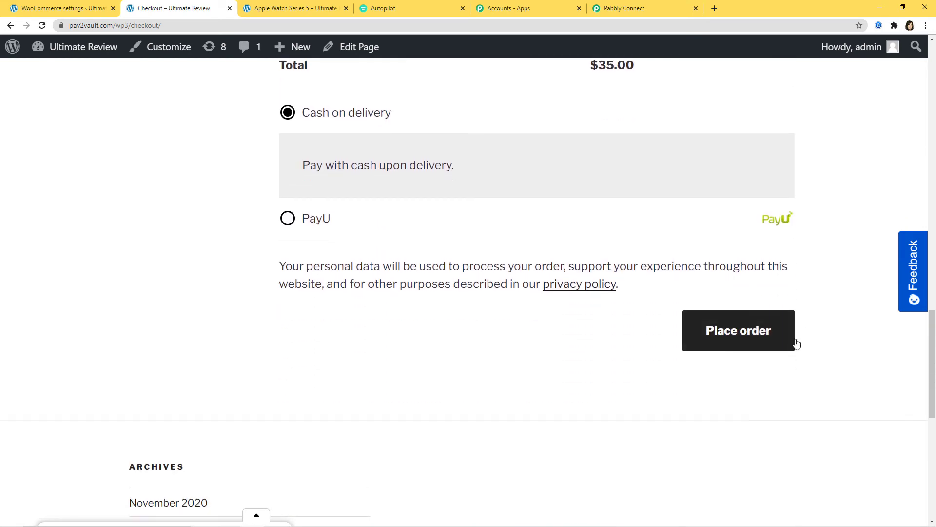
pyautogui.click(729, 336)
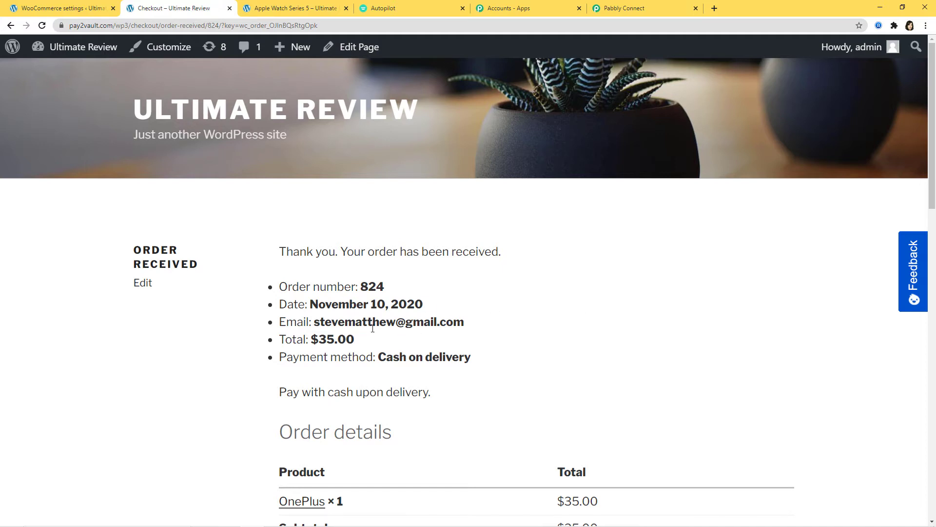
pyautogui.scroll(-5, 626, 320)
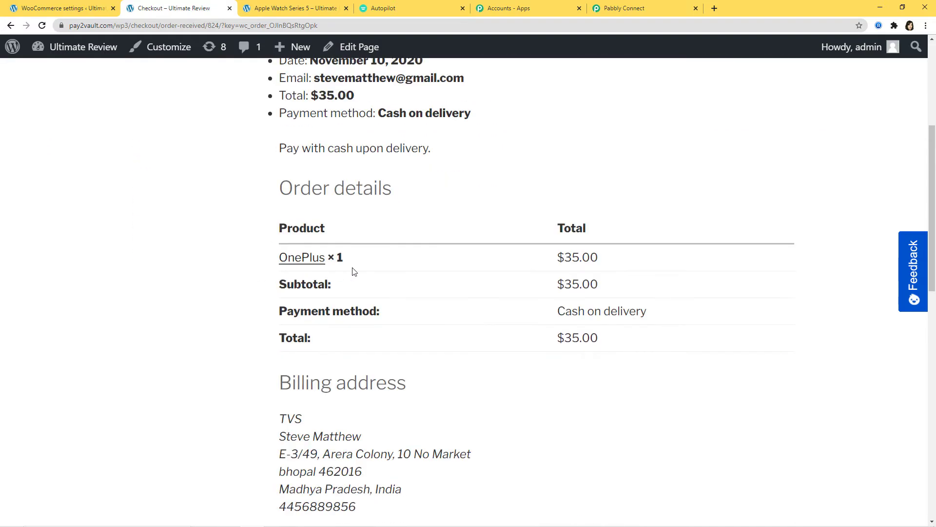
pyautogui.scroll(-2, 583, 380)
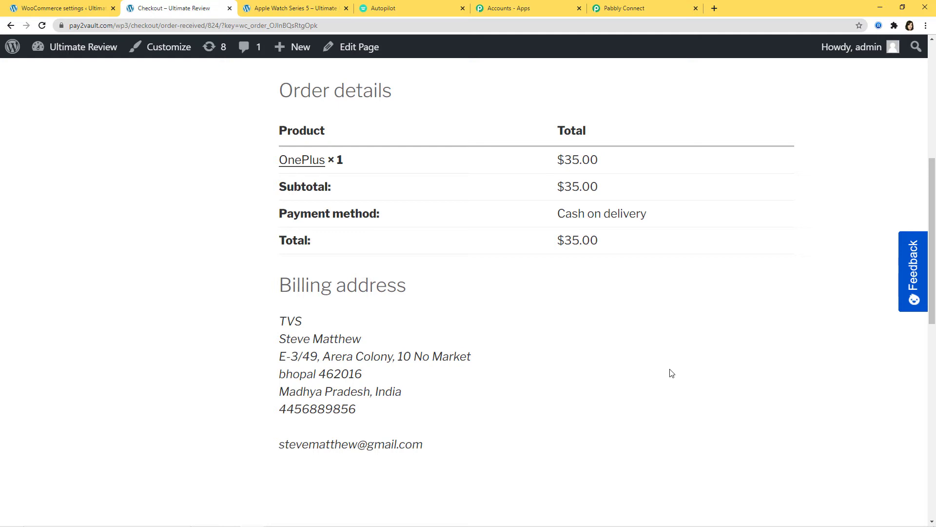
# Step: Review the captured order's billing and shipping fields, save the response, and confirm with OK
pyautogui.click(634, 11)
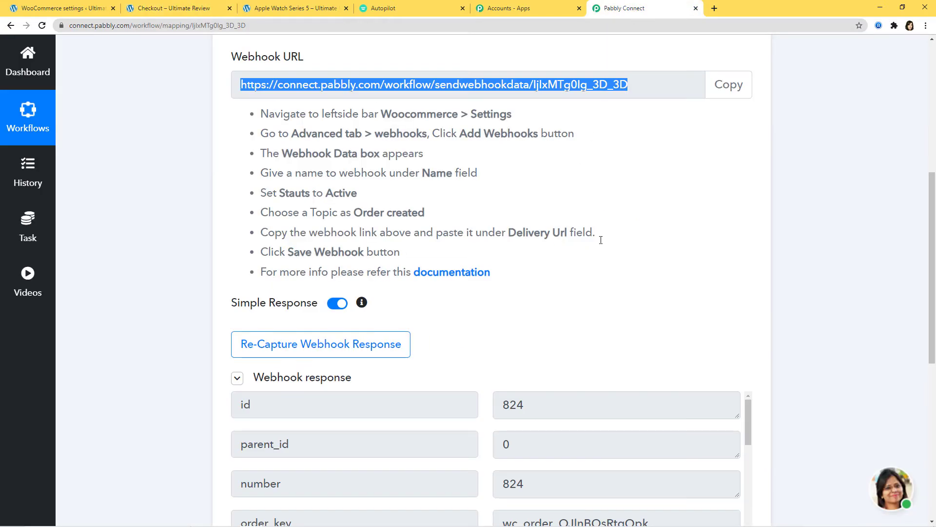
pyautogui.scroll(-3, 659, 260)
pyautogui.scroll(-2, 660, 260)
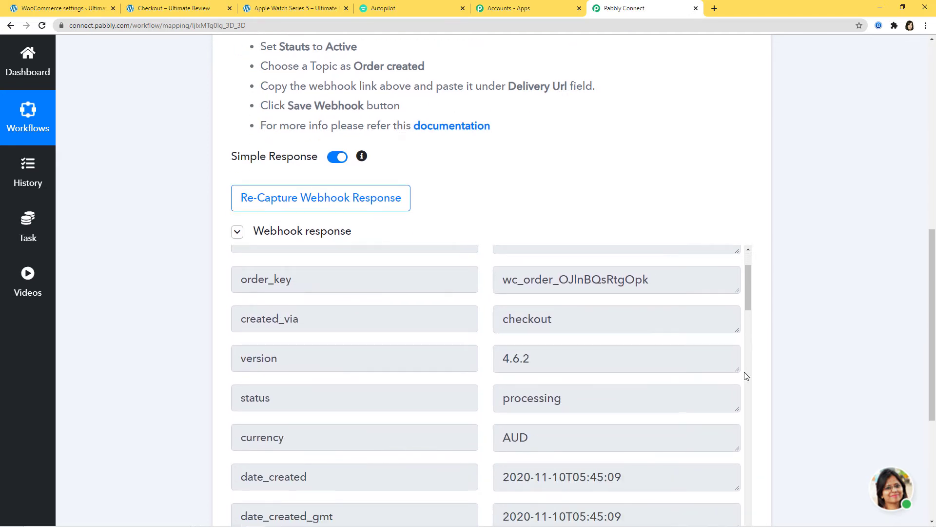
pyautogui.scroll(-10, 589, 361)
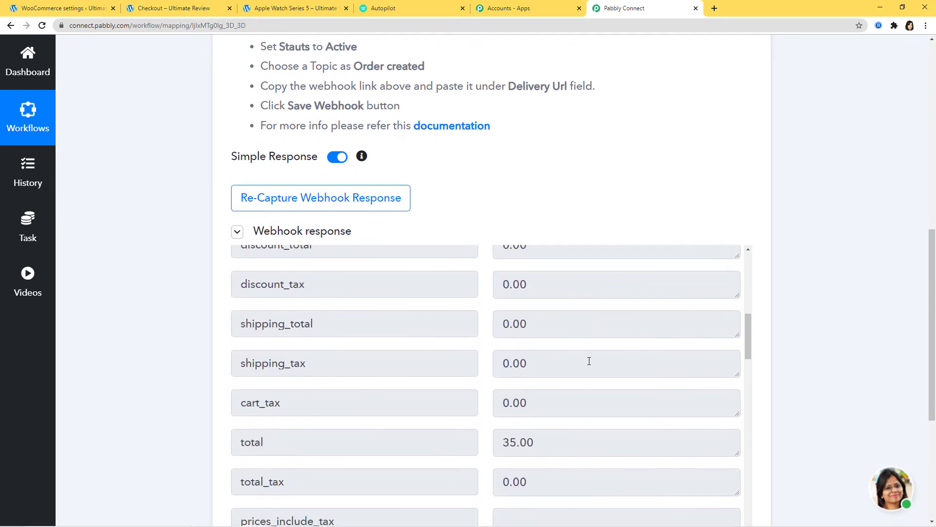
pyautogui.scroll(-5, 589, 360)
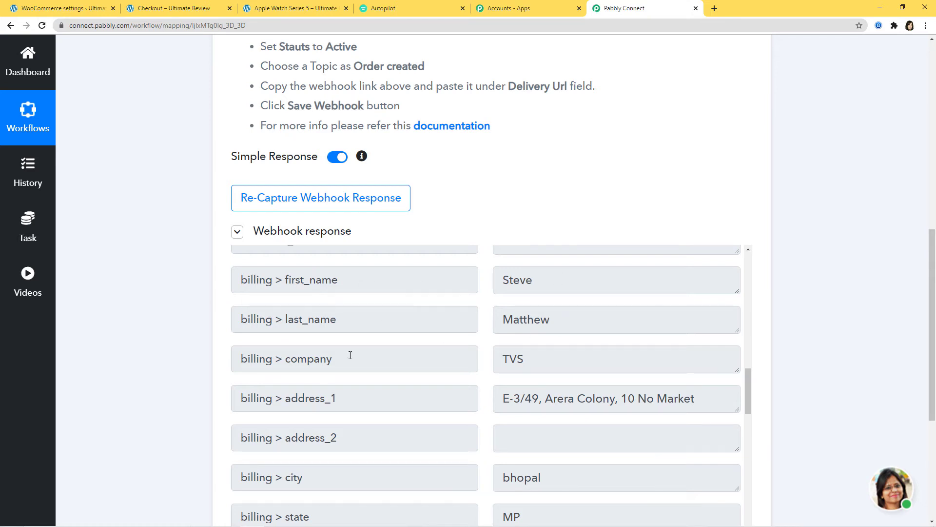
pyautogui.scroll(-5, 554, 376)
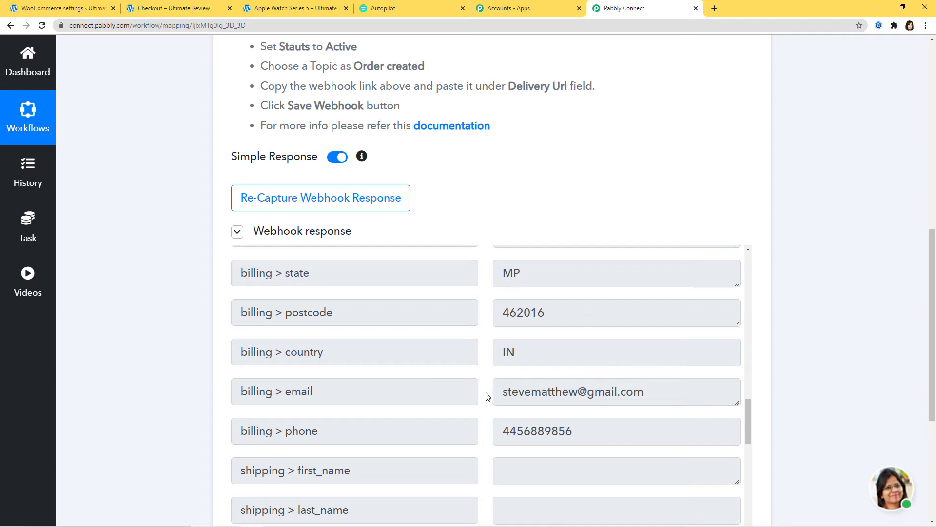
pyautogui.scroll(-3, 836, 403)
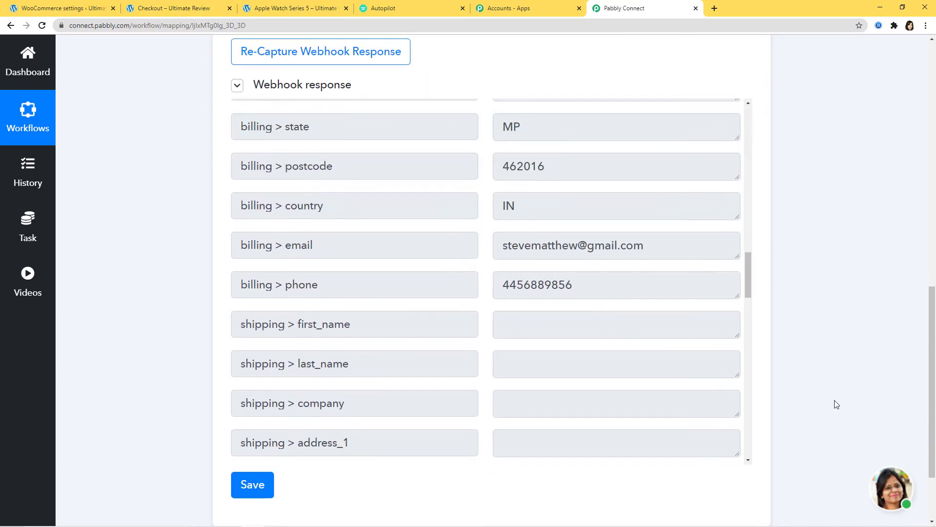
pyautogui.click(234, 487)
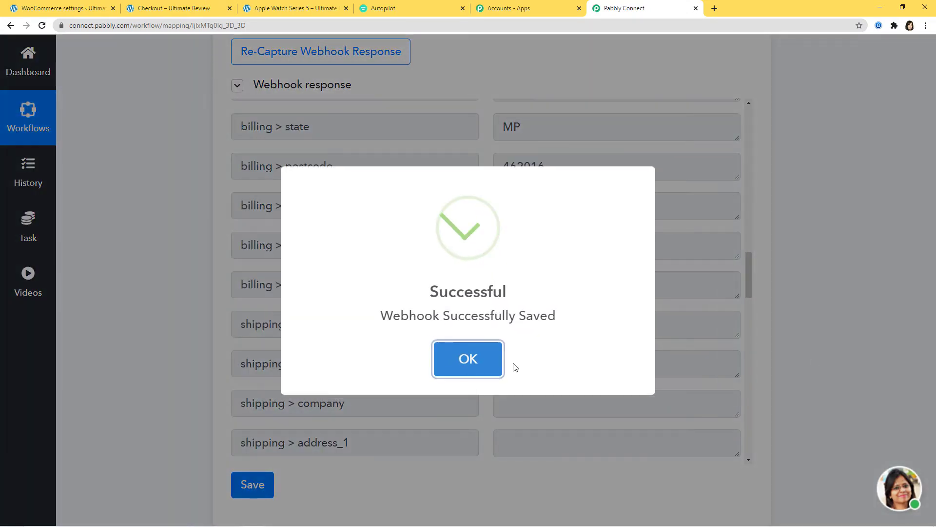
pyautogui.click(474, 361)
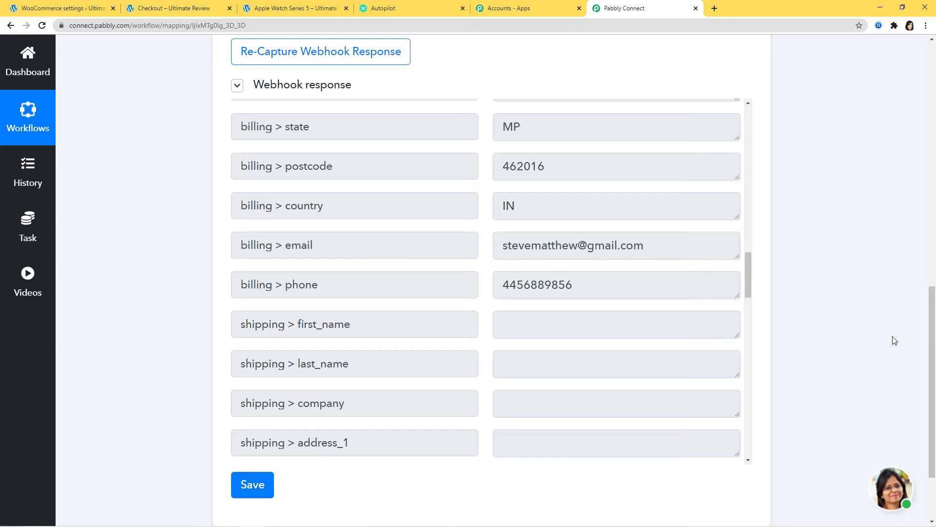
pyautogui.scroll(-2, 865, 314)
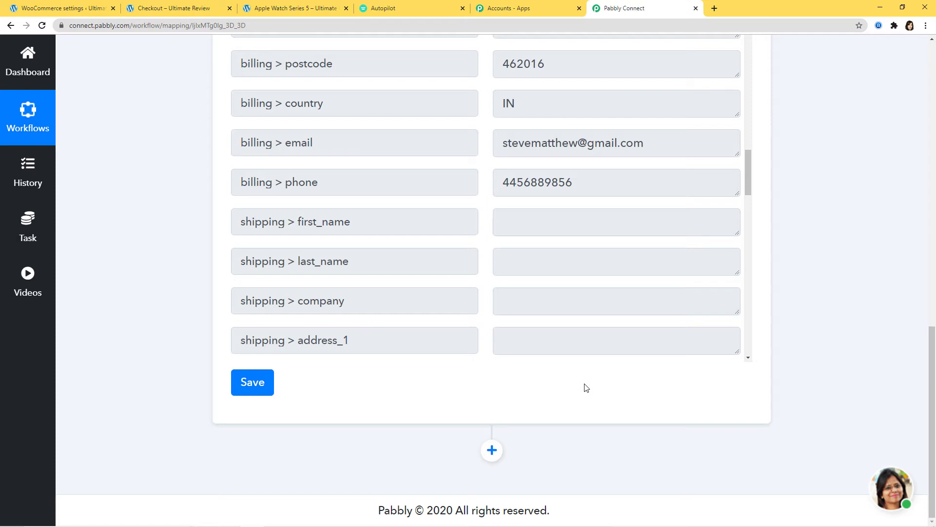
# Step: Add an Autopilot action using Add New Contact to List and begin connecting the Autopilot account
pyautogui.click(493, 451)
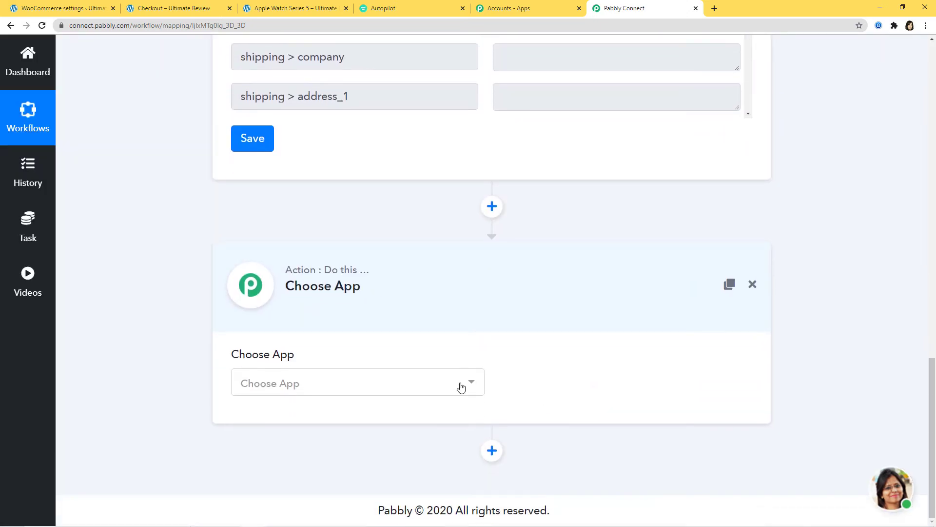
pyautogui.click(447, 387)
pyautogui.write('auto')
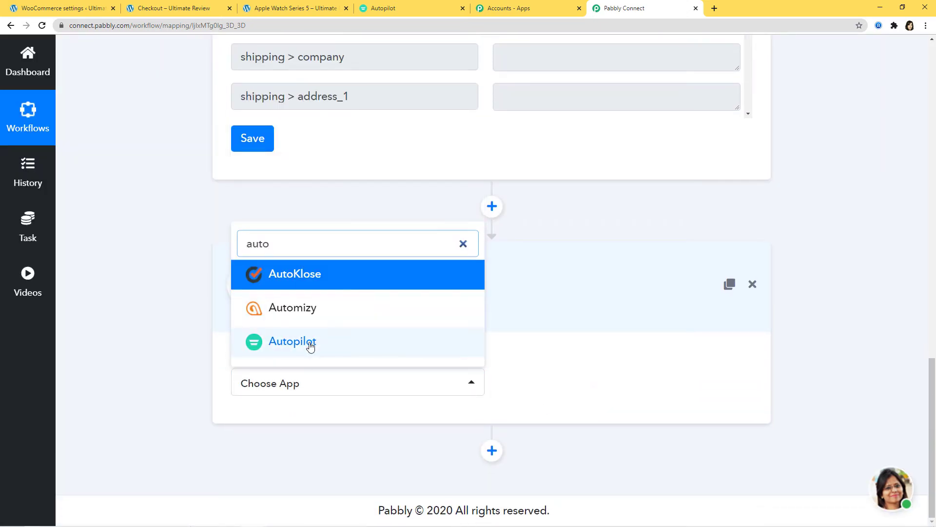
pyautogui.click(310, 344)
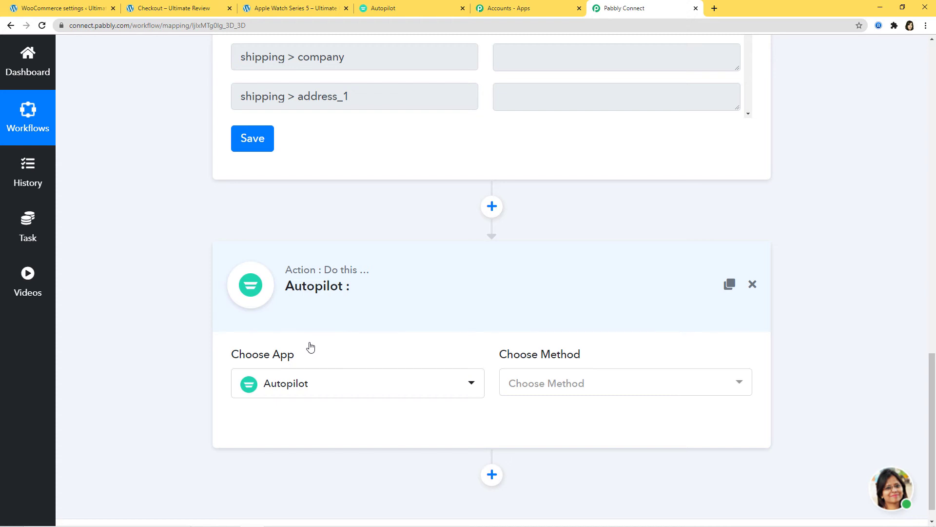
pyautogui.click(623, 384)
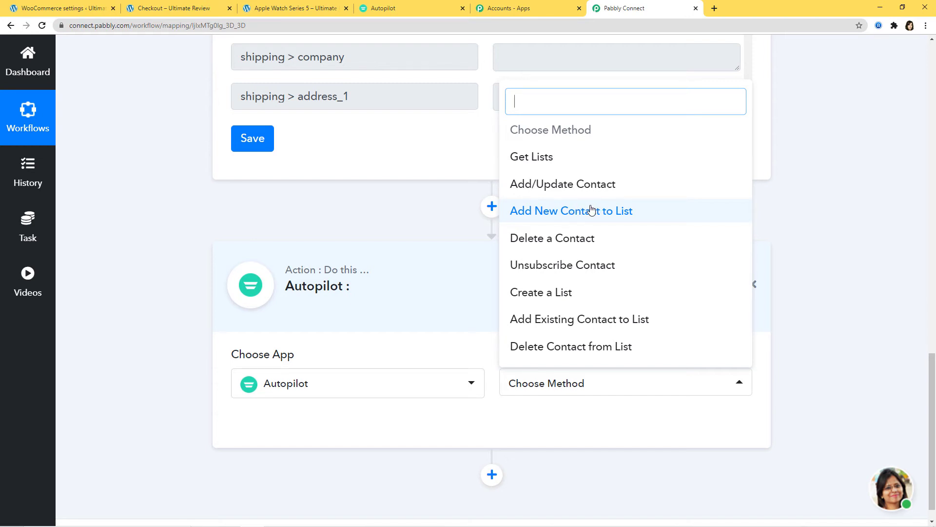
pyautogui.click(591, 211)
pyautogui.scroll(-2, 594, 239)
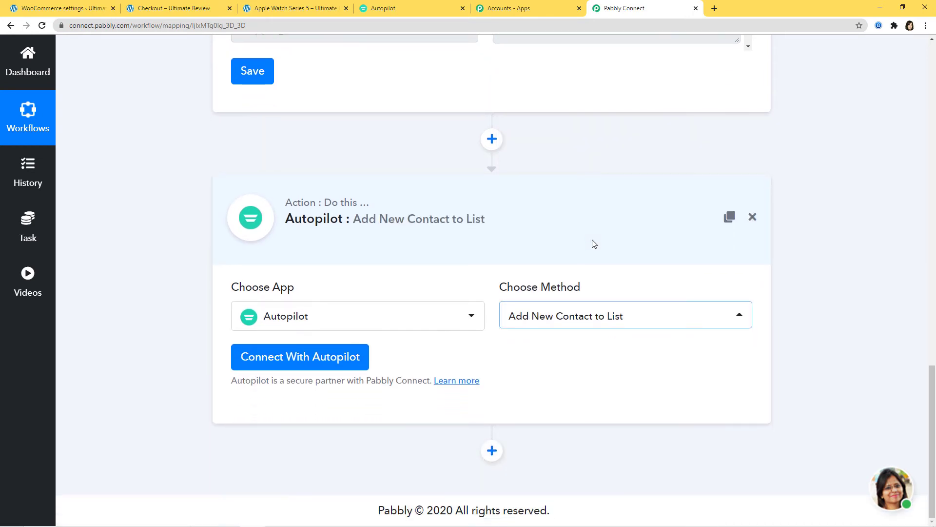
pyautogui.click(311, 361)
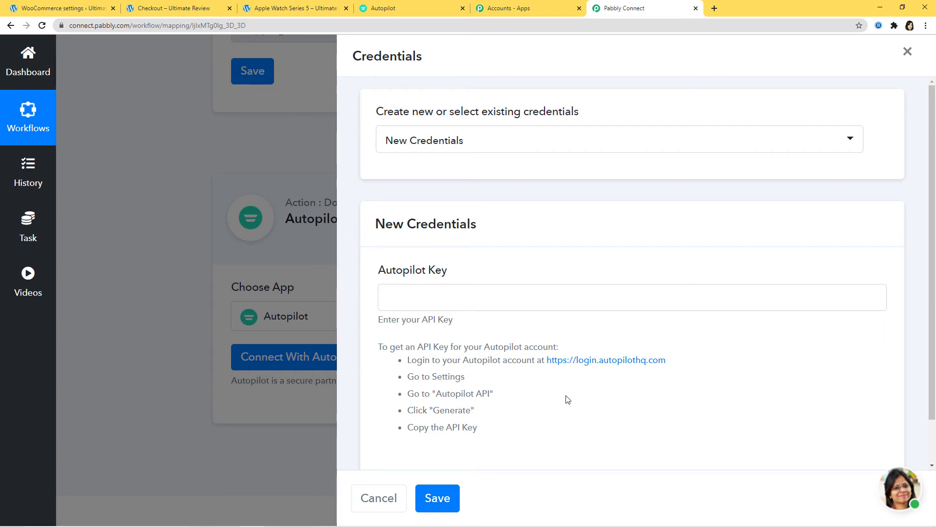
# Step: Switch to the Autopilot dashboard to look up the API key
pyautogui.click(411, 11)
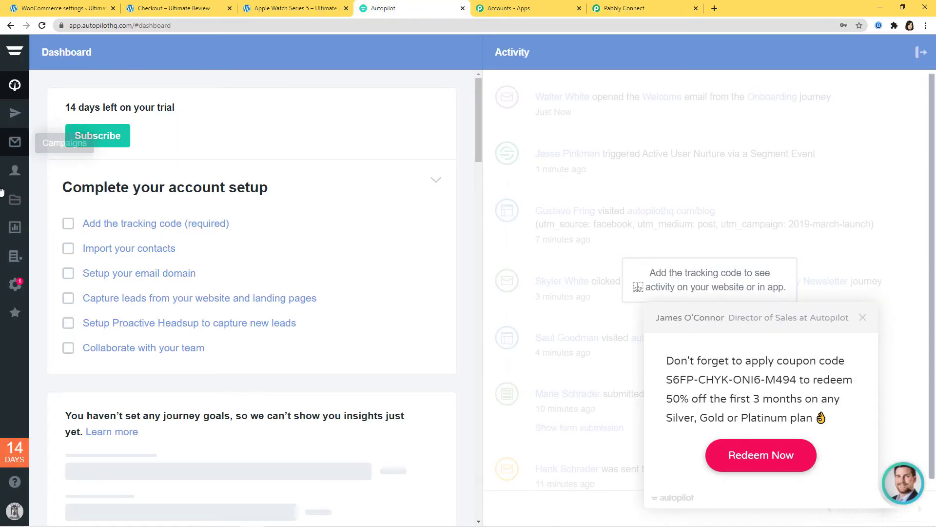
# Step: Copy the account's API key from Autopilot's Settings > Autopilot API page, then return to Pabbly Connect
pyautogui.click(16, 285)
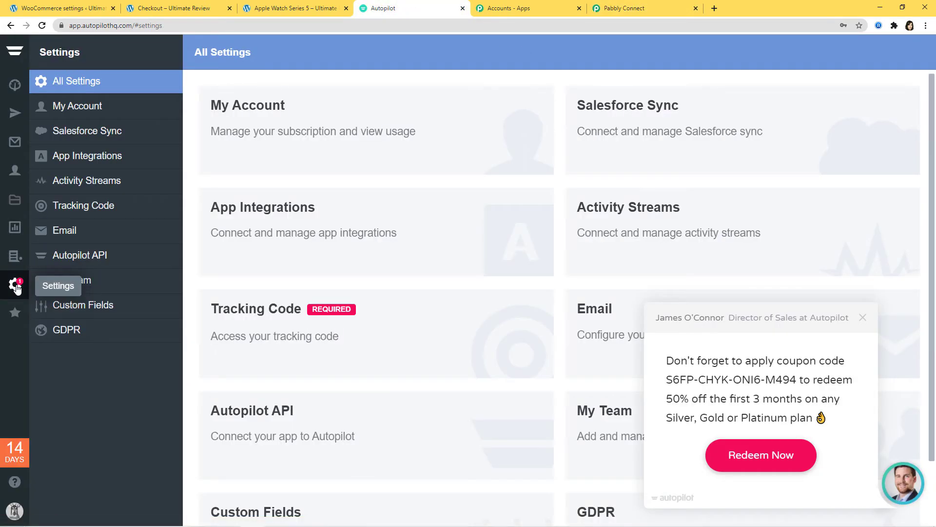
pyautogui.click(358, 428)
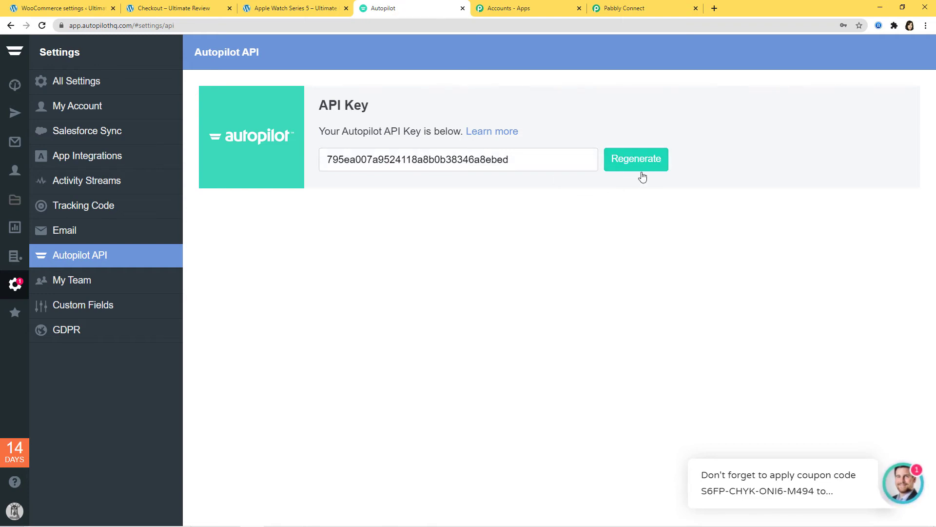
pyautogui.doubleClick(500, 161)
pyautogui.hotkey('ctrl', 'c')
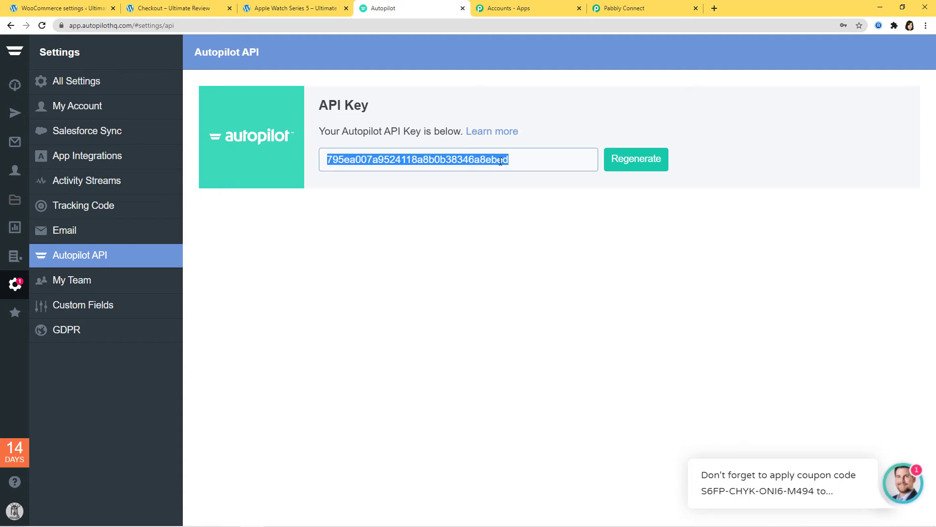
pyautogui.click(656, 9)
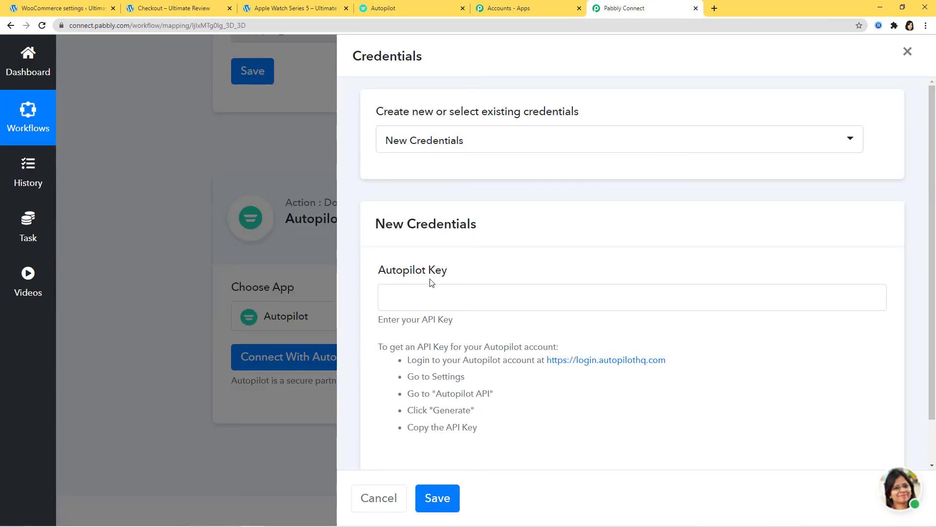
# Step: Paste the copied key into the Autopilot Key field, save the credentials, and review the List and contact fields
pyautogui.click(424, 291)
pyautogui.hotkey('ctrl', 'v')
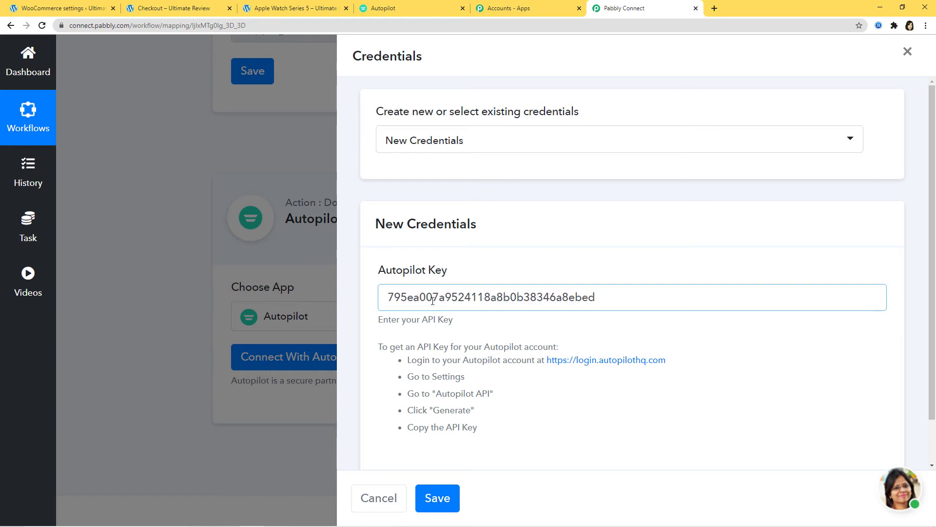
pyautogui.scroll(-1, 429, 293)
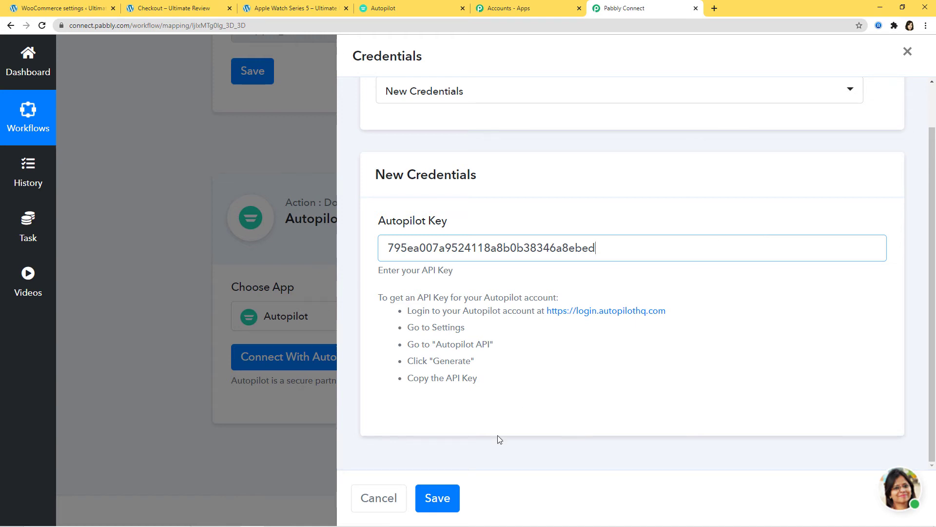
pyautogui.click(442, 497)
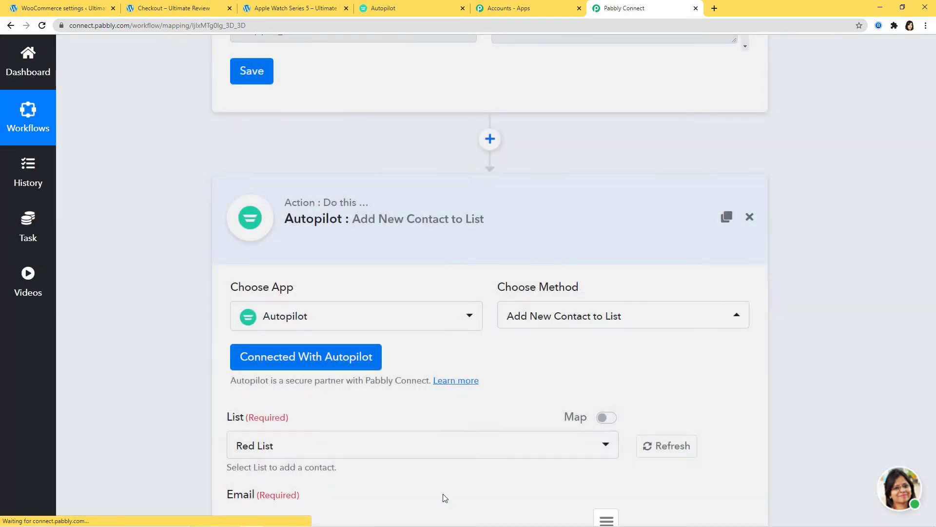
pyautogui.scroll(-5, 535, 374)
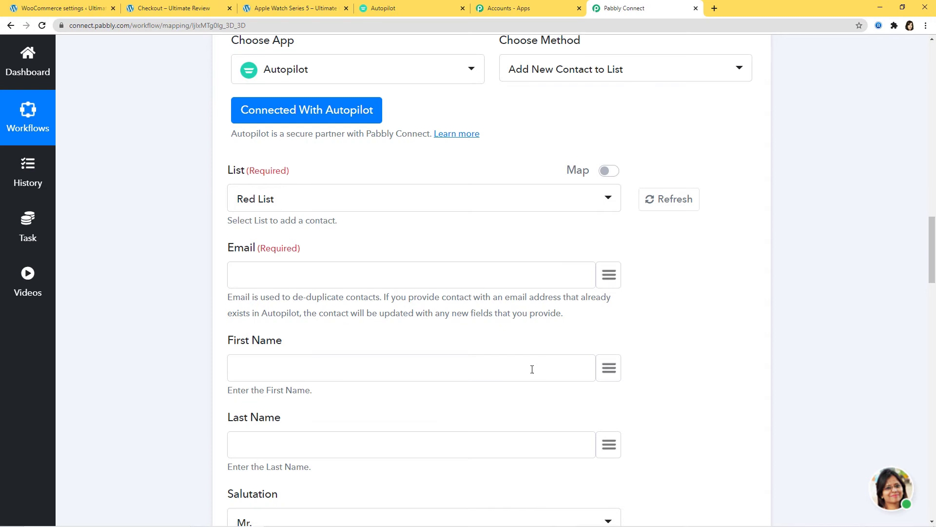
pyautogui.scroll(-2, 532, 370)
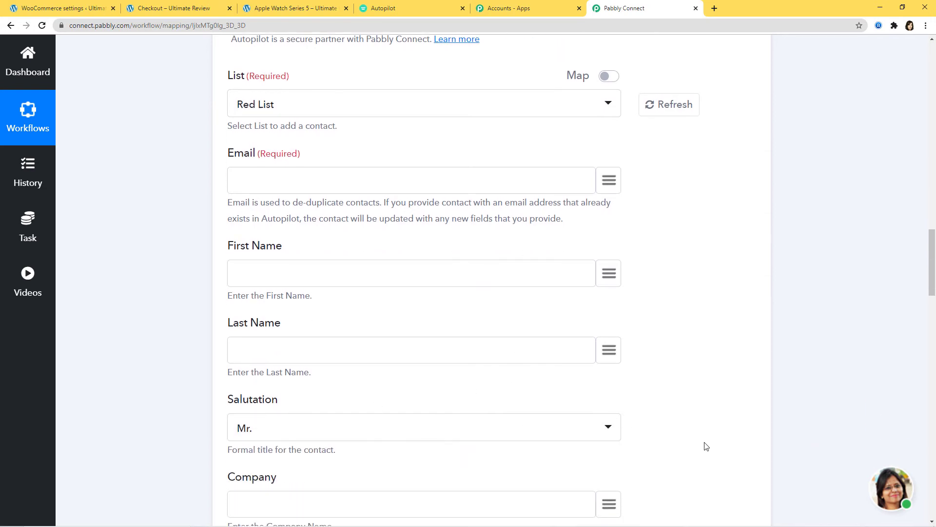
pyautogui.scroll(7, 706, 445)
pyautogui.scroll(7, 706, 445)
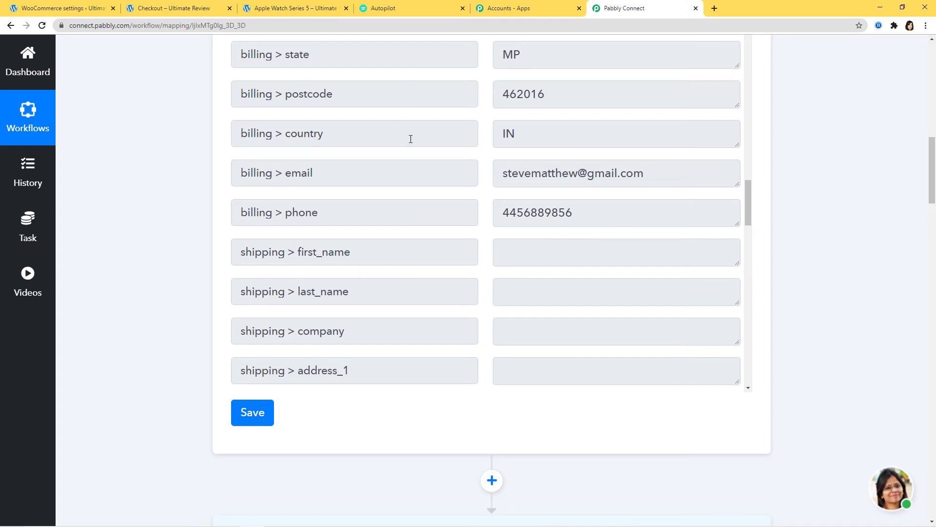
pyautogui.scroll(-11, 811, 366)
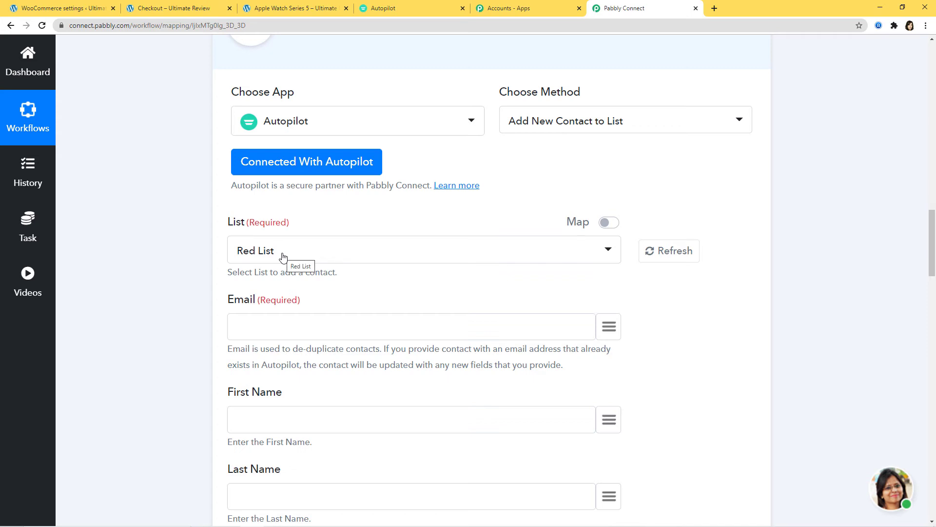
# Step: Confirm Autopilot's WooCommerce to AutoPilot list is empty, then open Pabbly's List dropdown
pyautogui.click(390, 10)
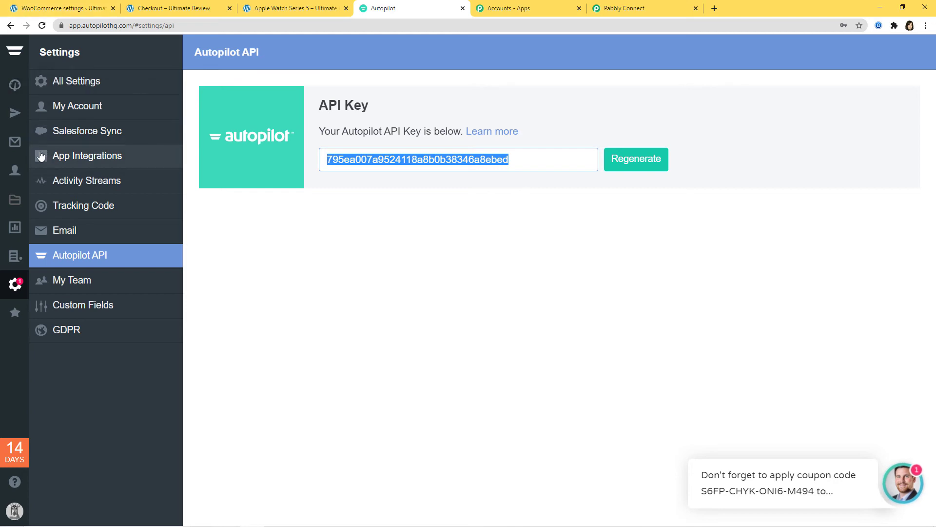
pyautogui.click(15, 173)
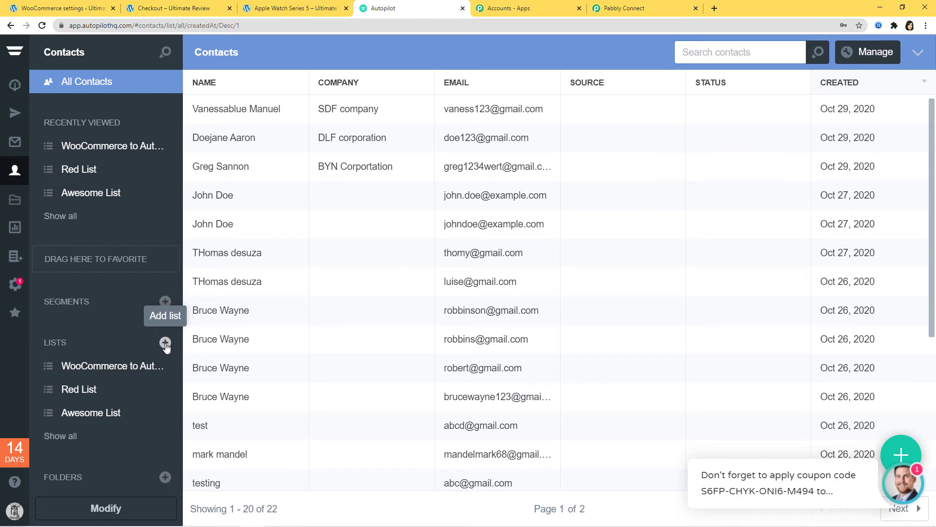
pyautogui.click(110, 372)
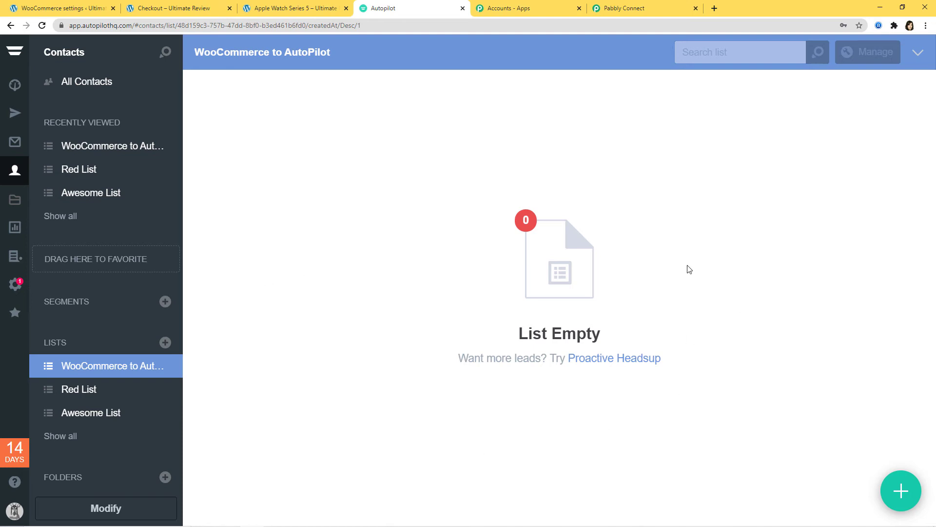
pyautogui.click(641, 10)
pyautogui.click(481, 254)
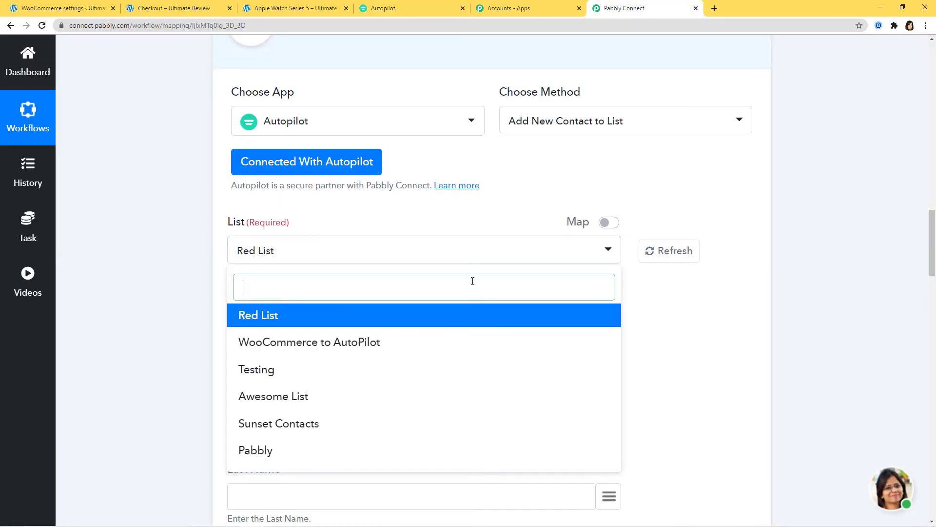
# Step: Choose the WooCommerce to AutoPilot list and map billing email and billing first name into Email and First Name
pyautogui.click(344, 347)
pyautogui.scroll(-3, 472, 209)
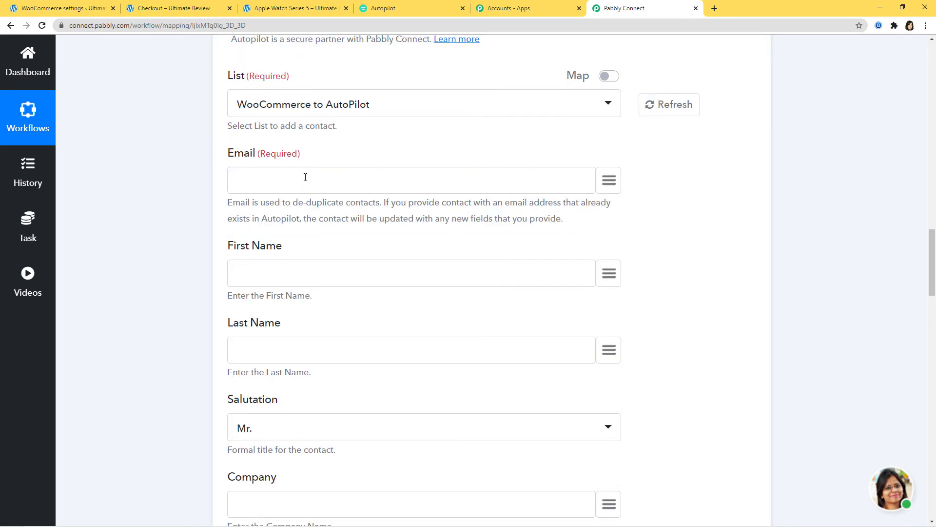
pyautogui.click(610, 180)
pyautogui.write('ema')
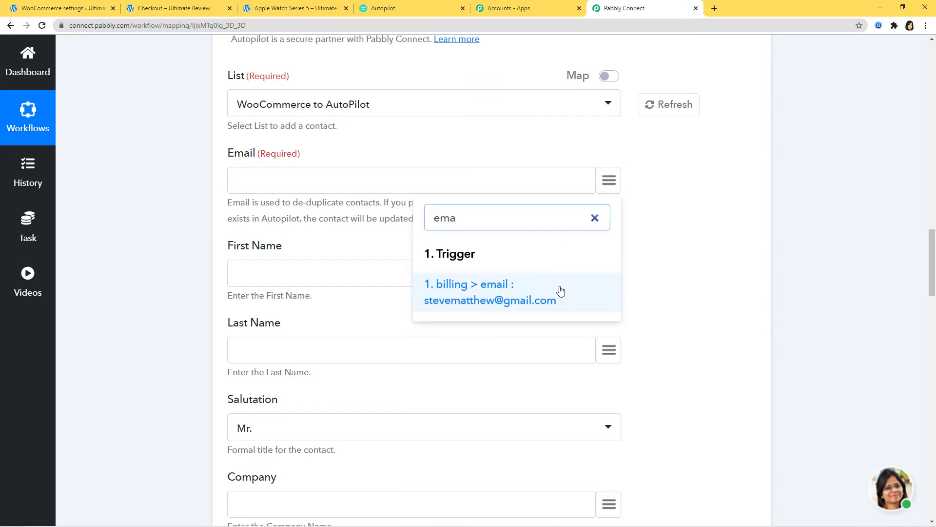
pyautogui.click(558, 291)
pyautogui.scroll(-2, 158, 126)
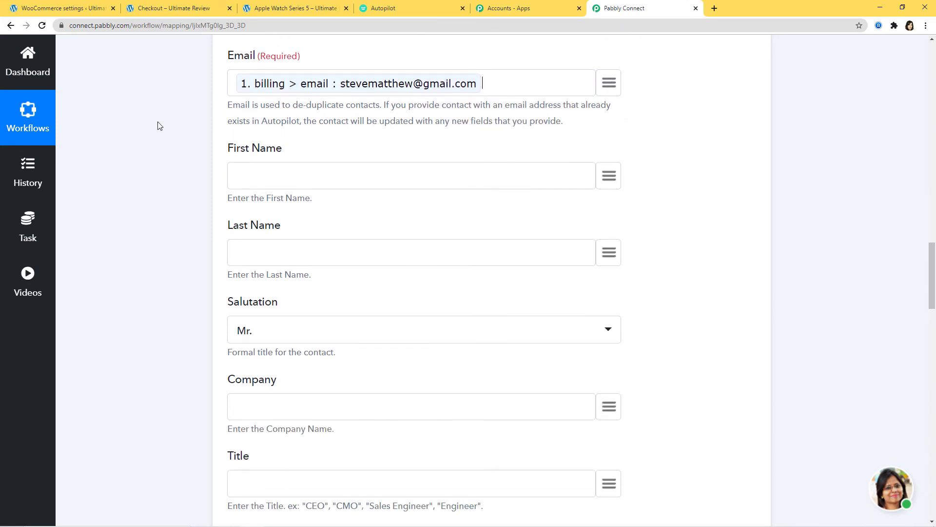
pyautogui.click(599, 177)
pyautogui.write('fi')
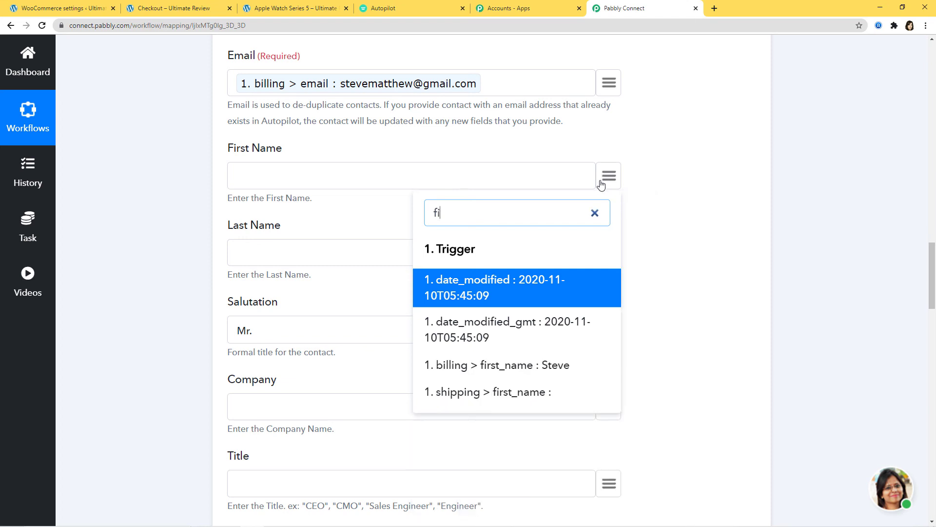
pyautogui.click(569, 368)
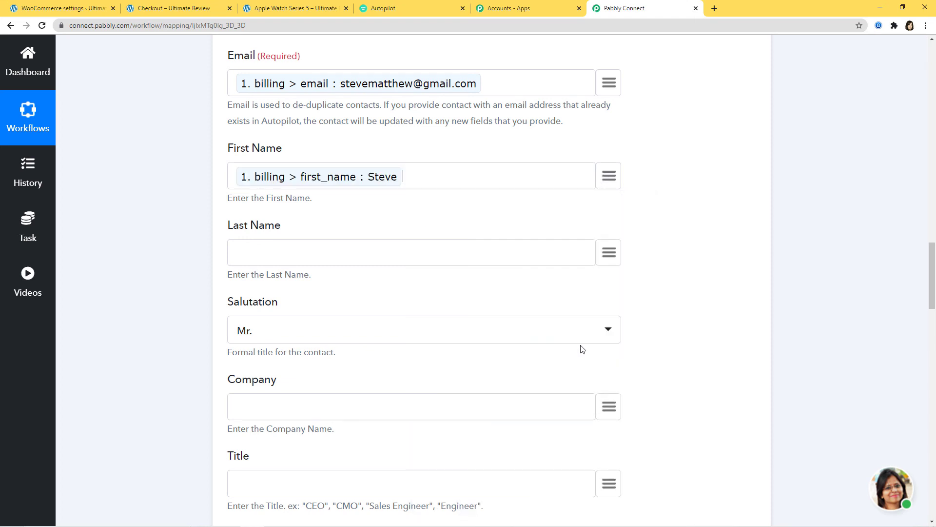
# Step: Map billing last name, company and phone into the Last Name, Company and Phone fields
pyautogui.click(612, 254)
pyautogui.write('las')
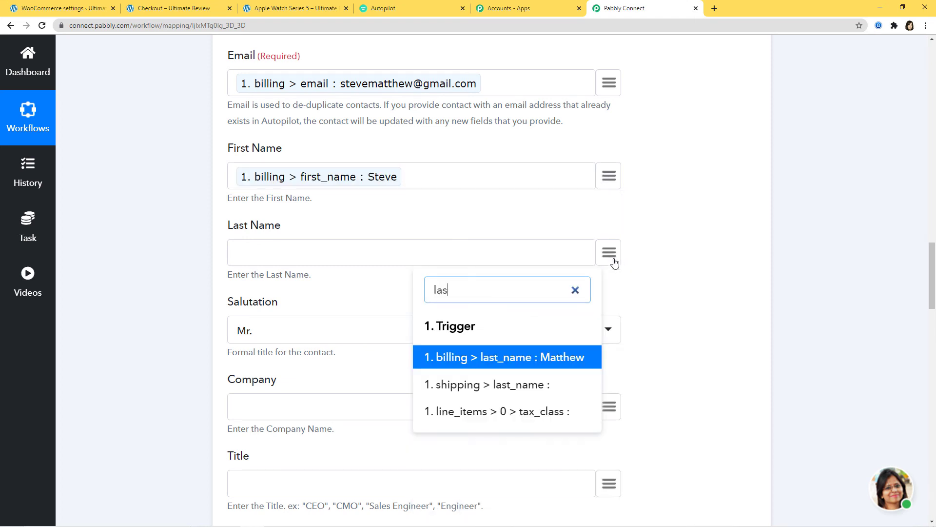
pyautogui.click(575, 357)
pyautogui.scroll(-2, 720, 250)
pyautogui.scroll(-2, 556, 197)
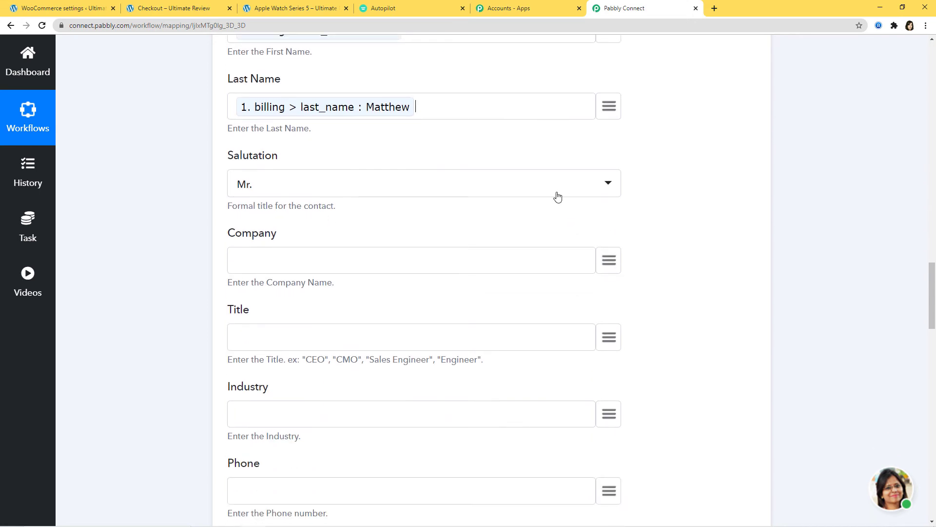
pyautogui.click(613, 215)
pyautogui.write('tv')
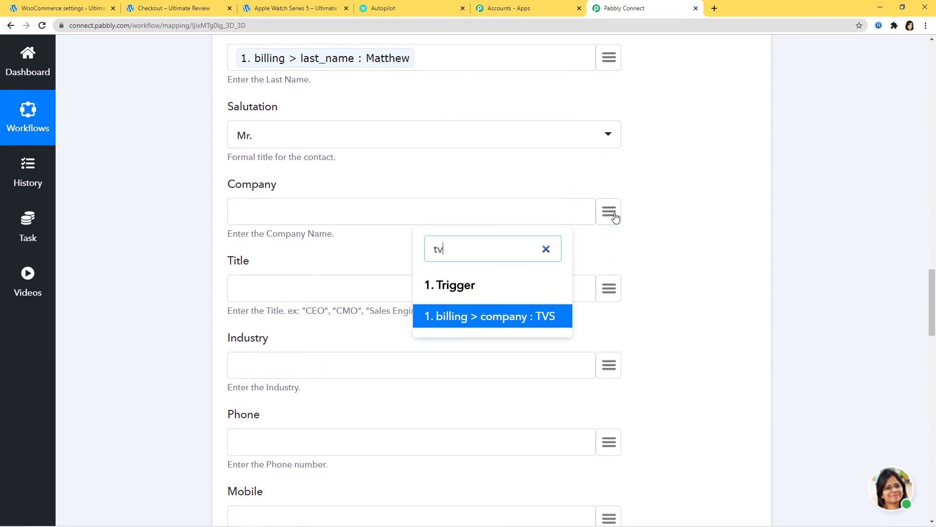
pyautogui.click(517, 320)
pyautogui.scroll(-2, 740, 243)
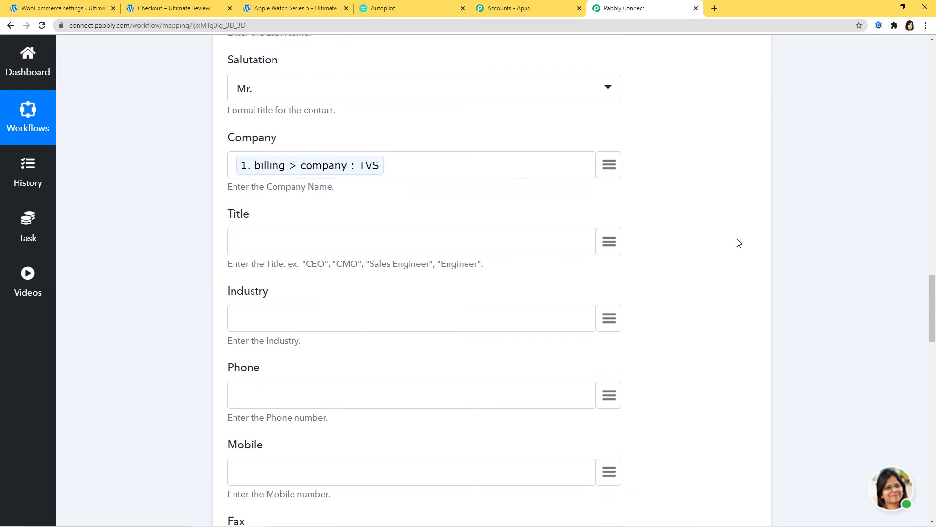
pyautogui.scroll(-3, 507, 198)
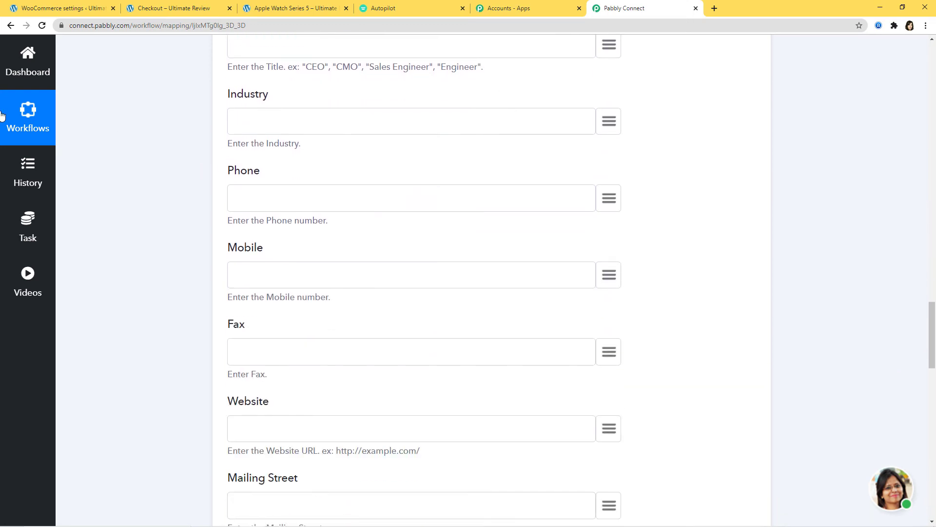
pyautogui.click(609, 199)
pyautogui.write('ph')
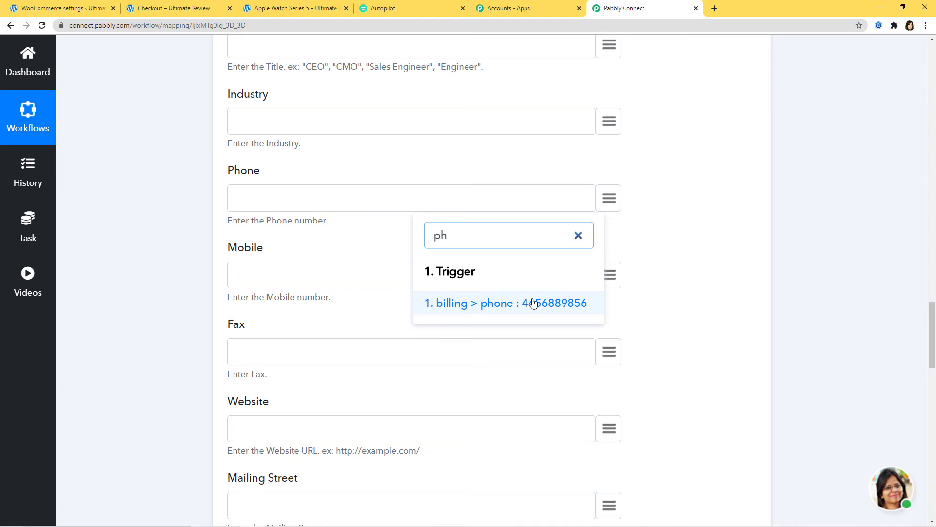
pyautogui.click(534, 303)
pyautogui.scroll(-7, 741, 229)
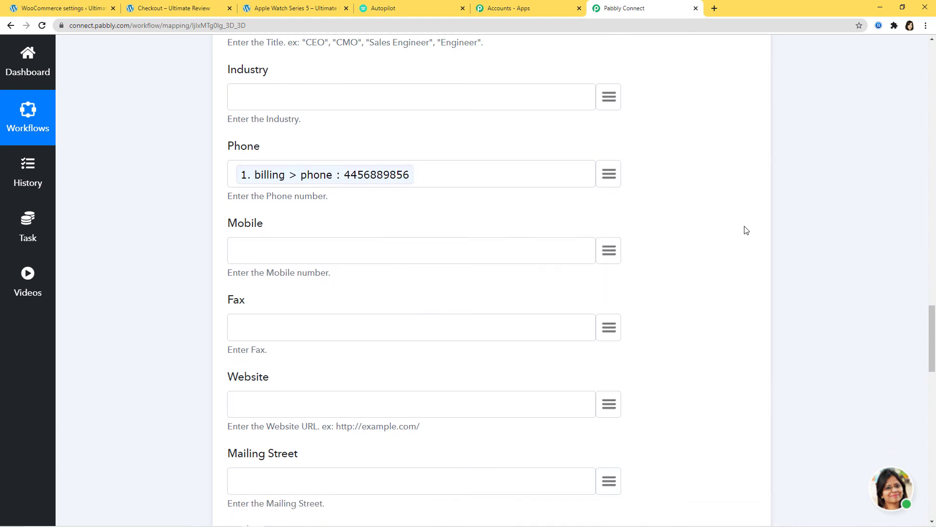
pyautogui.scroll(-7, 723, 214)
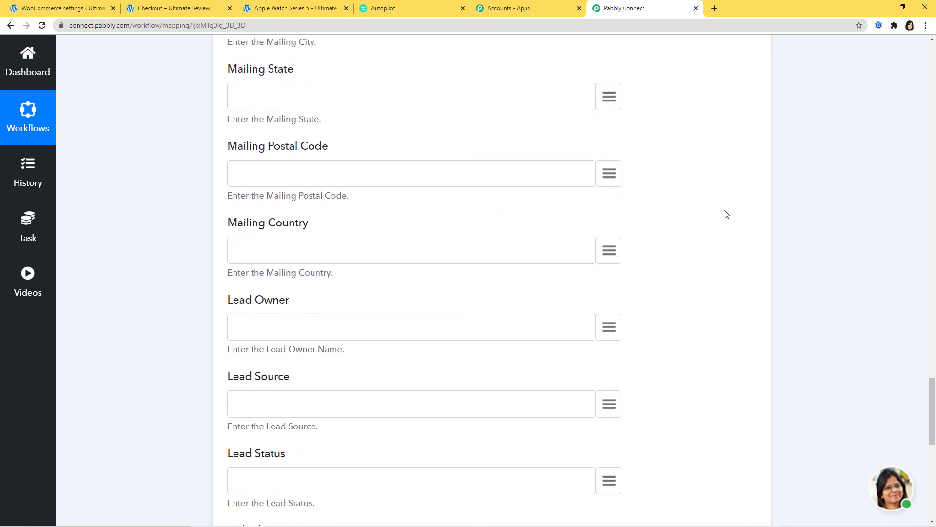
pyautogui.scroll(-6, 702, 192)
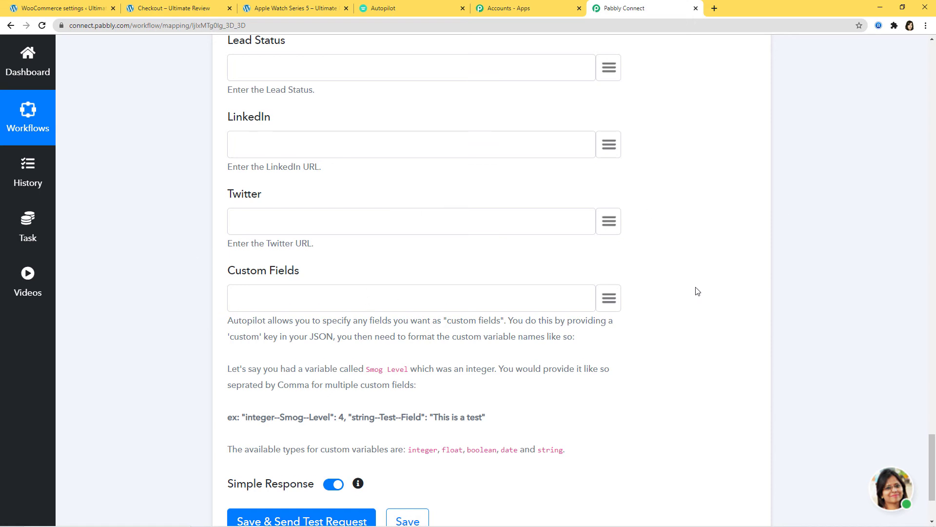
# Step: Send a test contact to Autopilot, getting a contact_id back, and save the action step
pyautogui.scroll(-3, 698, 291)
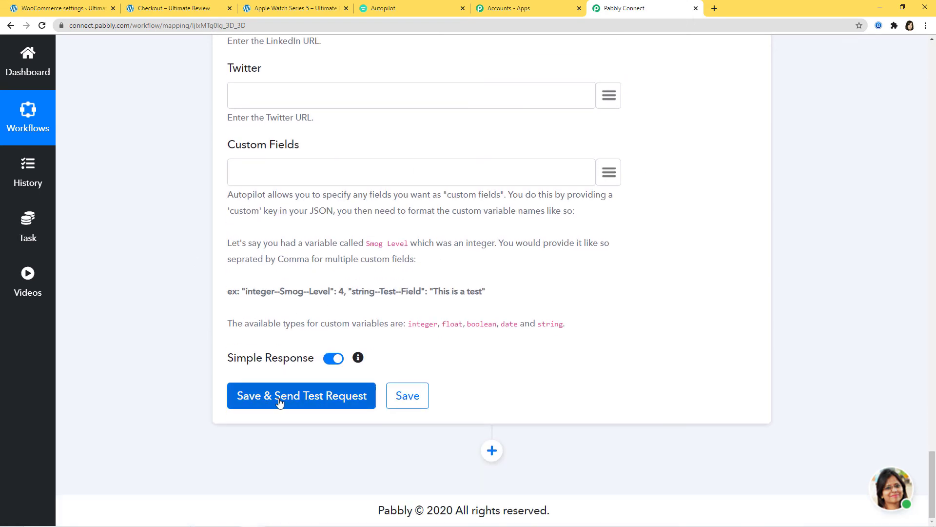
pyautogui.click(314, 400)
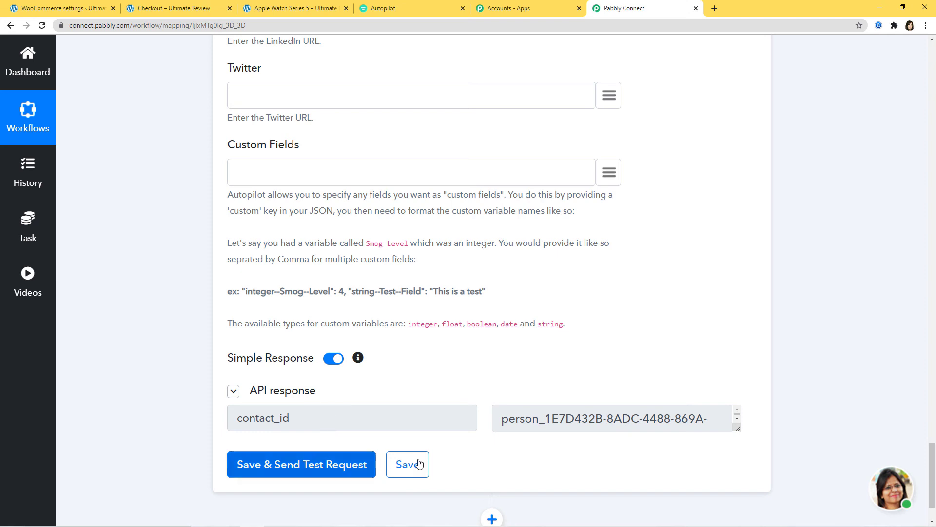
pyautogui.click(402, 467)
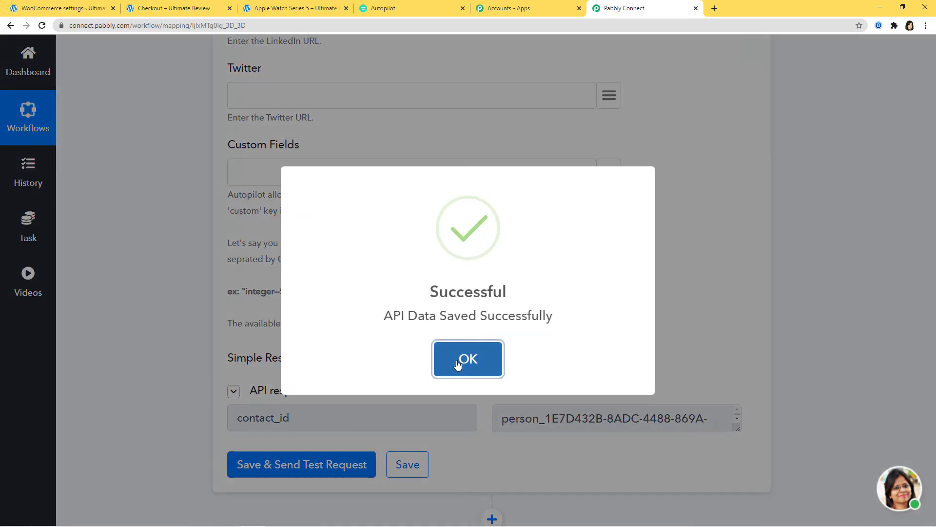
pyautogui.click(457, 365)
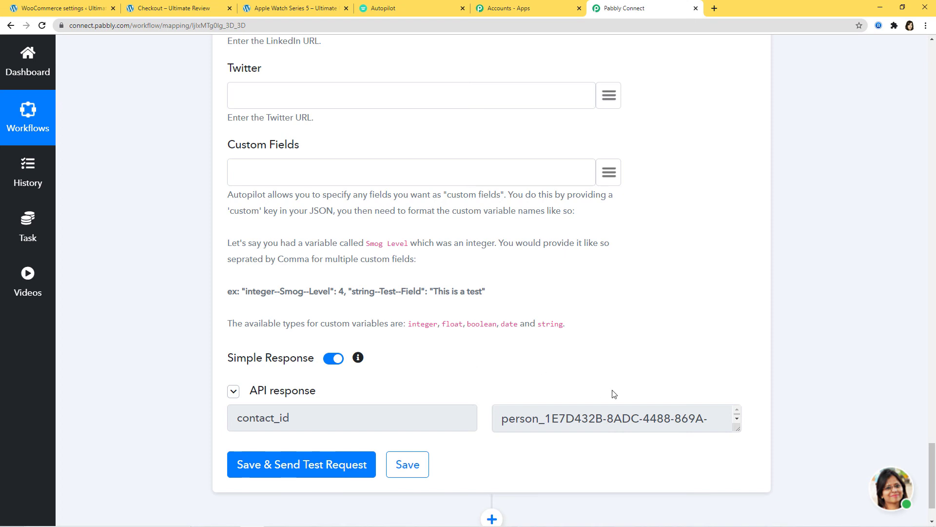
# Step: Reload the WooCommerce to AutoPilot list to see the TVS test contact, then return to the Apple Watch page
pyautogui.click(413, 8)
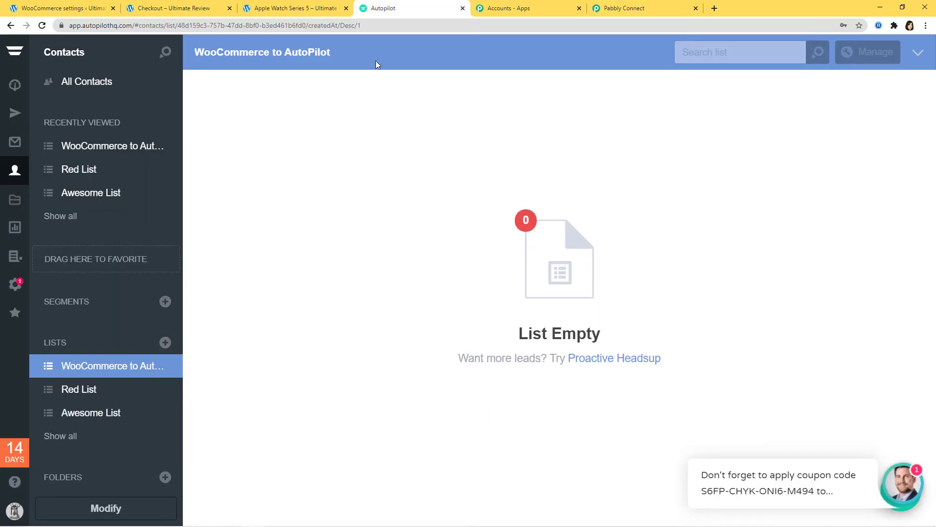
pyautogui.click(42, 25)
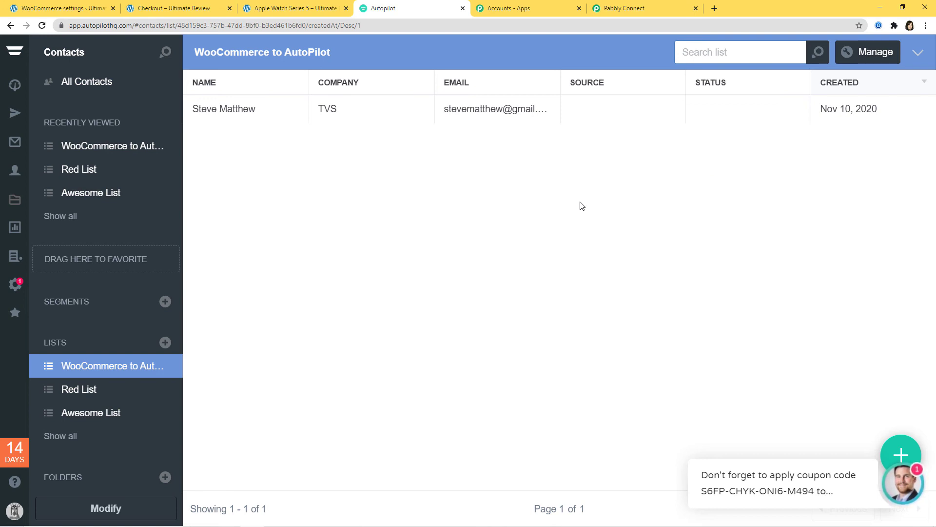
pyautogui.click(298, 8)
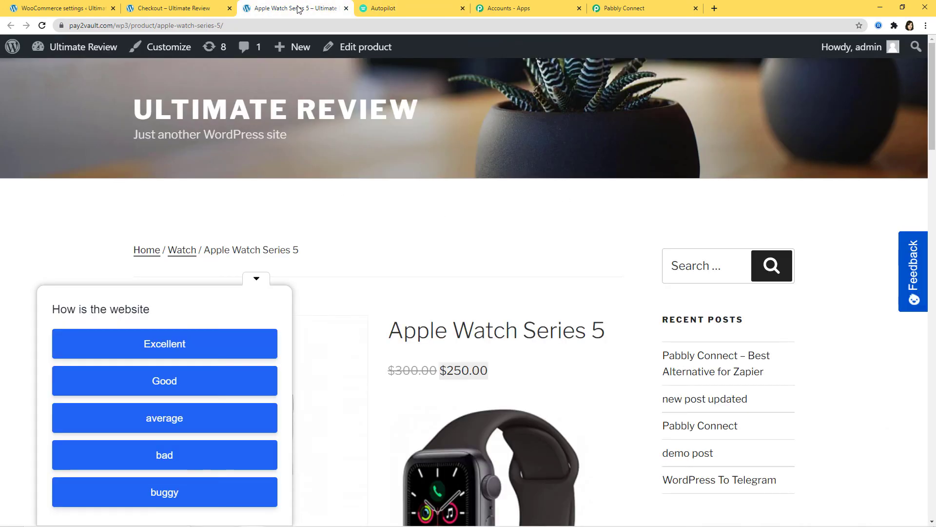
# Step: Add one Apple Watch Series 5 ($250.00) to the cart and proceed to checkout
pyautogui.click(257, 279)
pyautogui.scroll(-3, 468, 272)
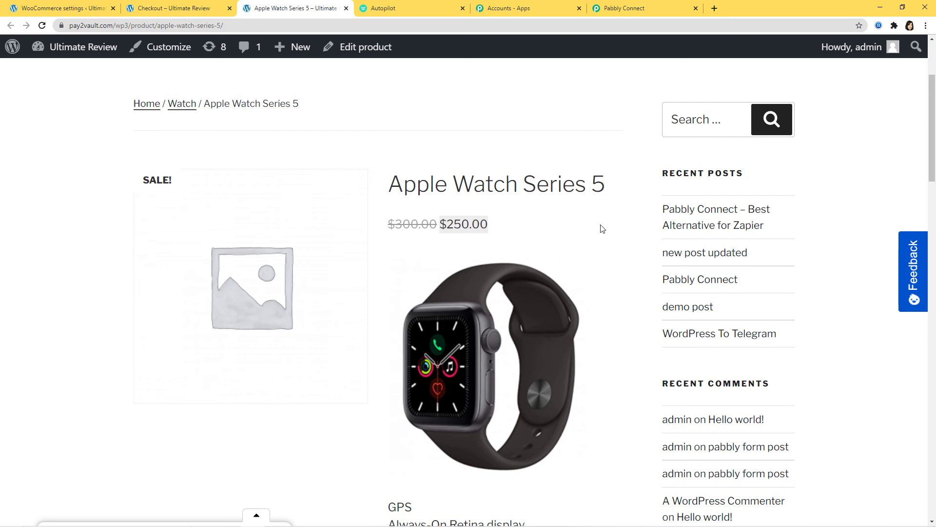
pyautogui.scroll(-7, 587, 382)
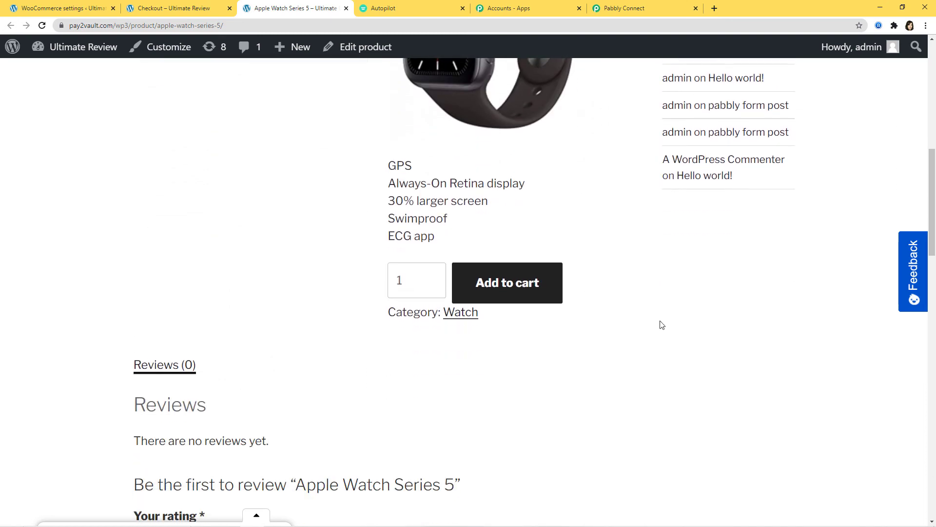
pyautogui.click(508, 283)
pyautogui.scroll(-3, 508, 290)
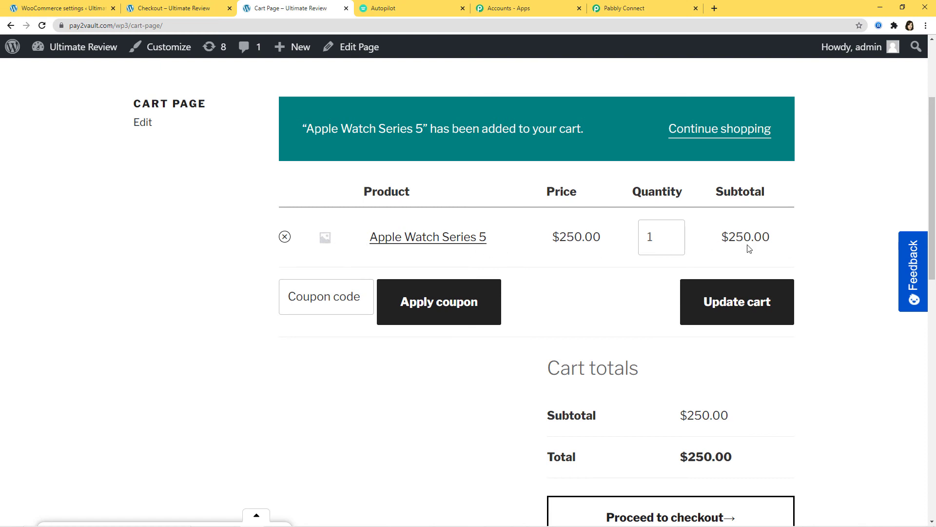
pyautogui.scroll(-4, 873, 369)
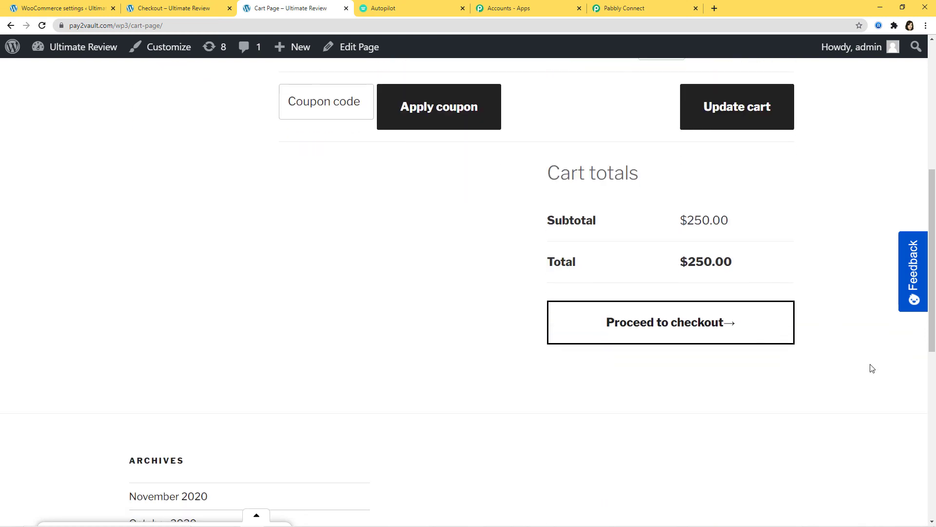
pyautogui.click(665, 335)
pyautogui.scroll(-2, 660, 326)
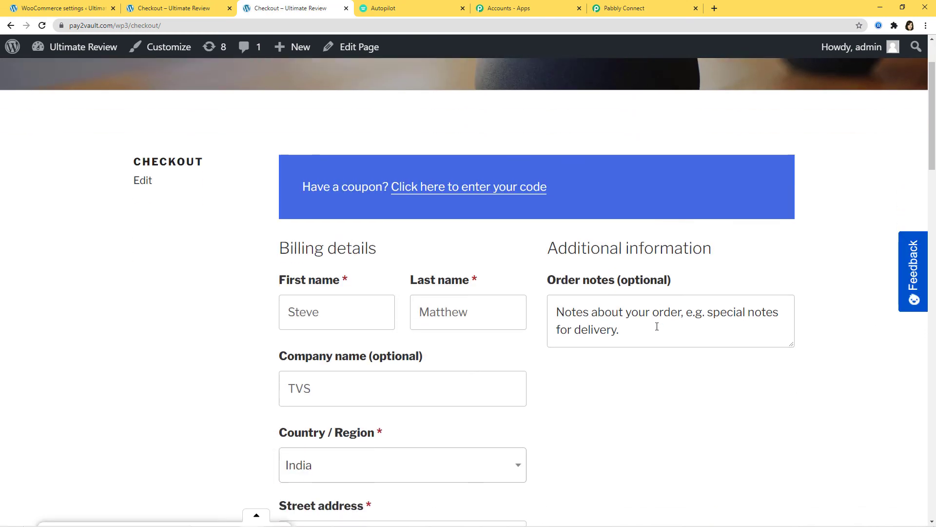
# Step: Replace the billing first and last name with the new customer's name and clear the old company
pyautogui.moveTo(336, 293); pyautogui.dragTo(271, 317)
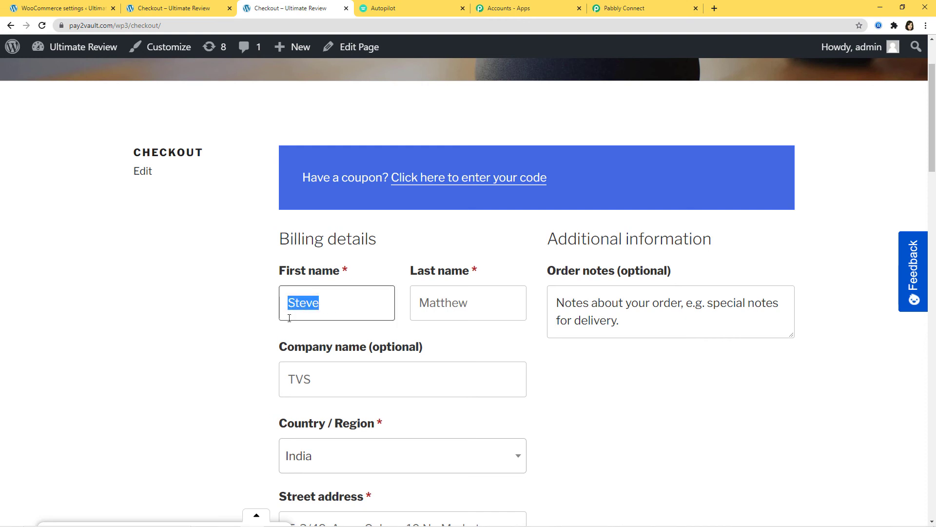
pyautogui.press('BackSpace')
pyautogui.moveTo(478, 308); pyautogui.dragTo(399, 329)
pyautogui.press('BackSpace')
pyautogui.click(347, 303)
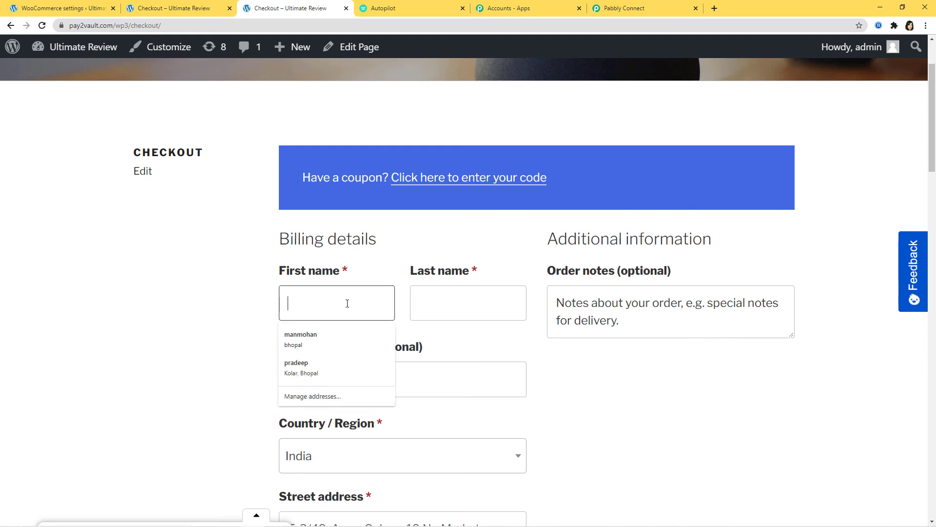
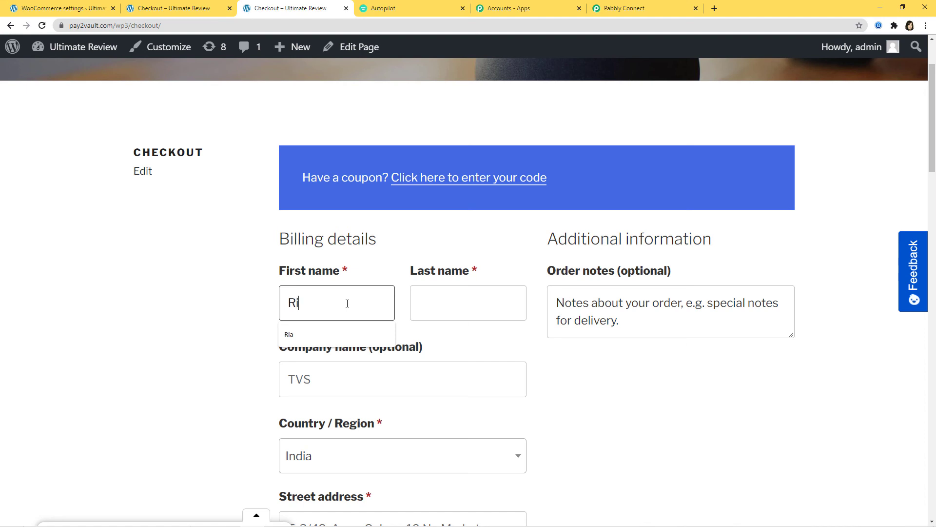
pyautogui.click(458, 299)
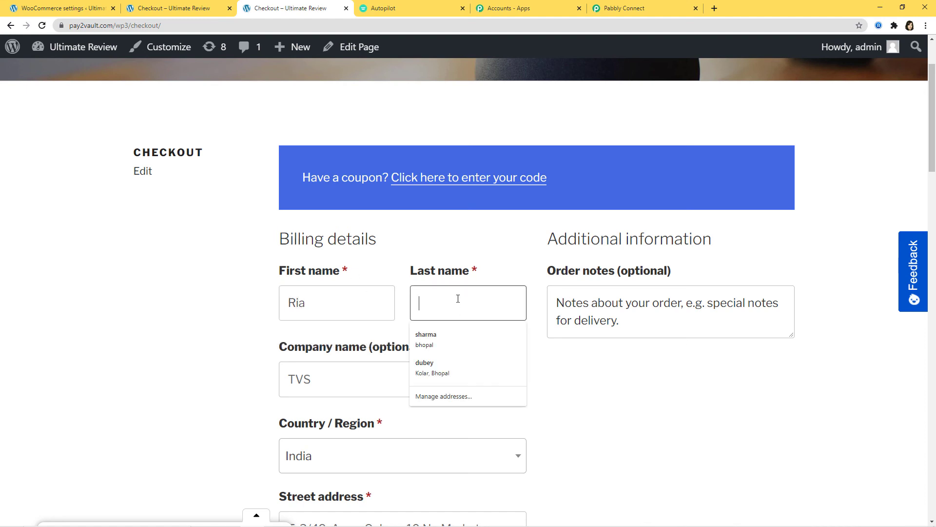
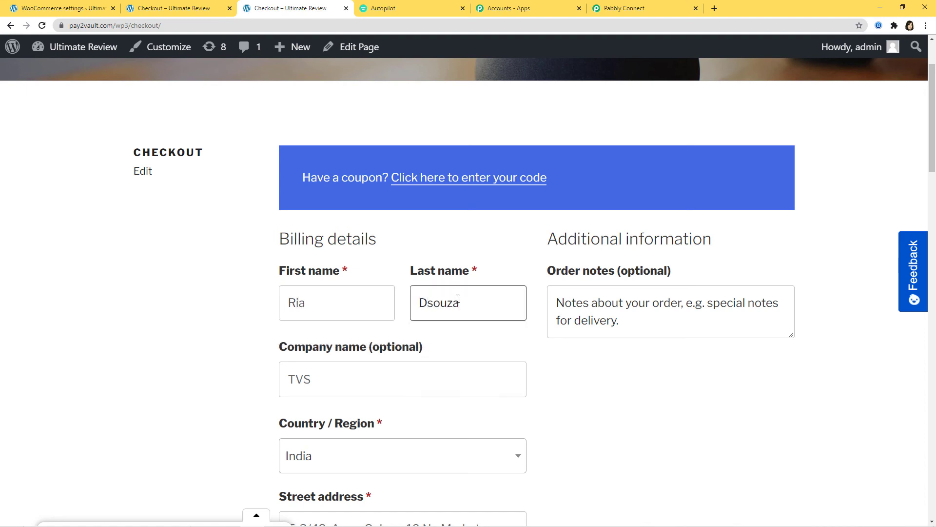
pyautogui.click(349, 383)
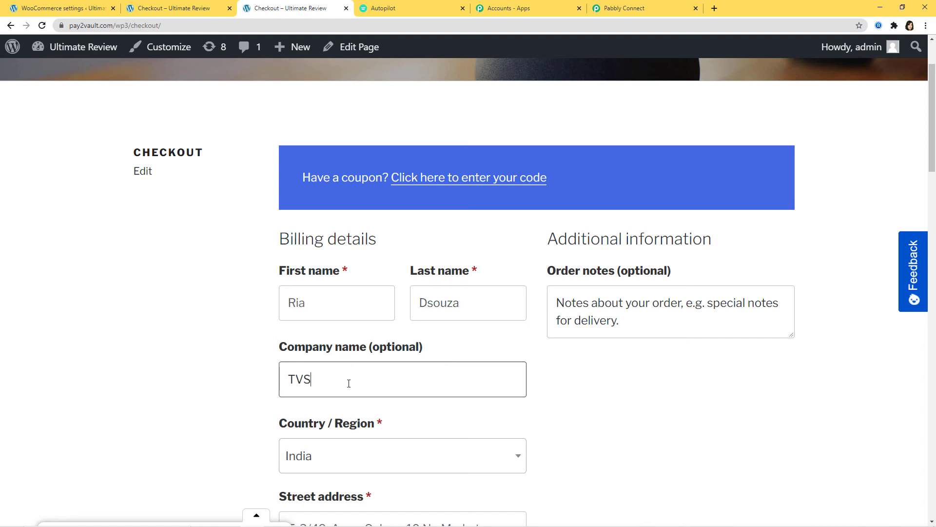
pyautogui.press('BackSpace')
pyautogui.press('BackSpace')
# Step: Replace the billing phone and e-mail with the new customer's phone number and e-mail address
pyautogui.scroll(-4, 486, 387)
pyautogui.scroll(-2, 531, 360)
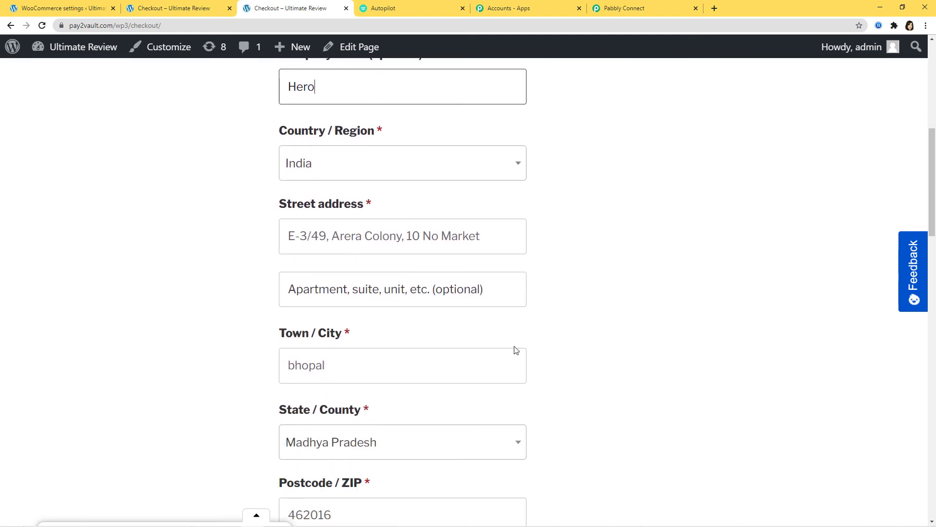
pyautogui.scroll(-3, 491, 338)
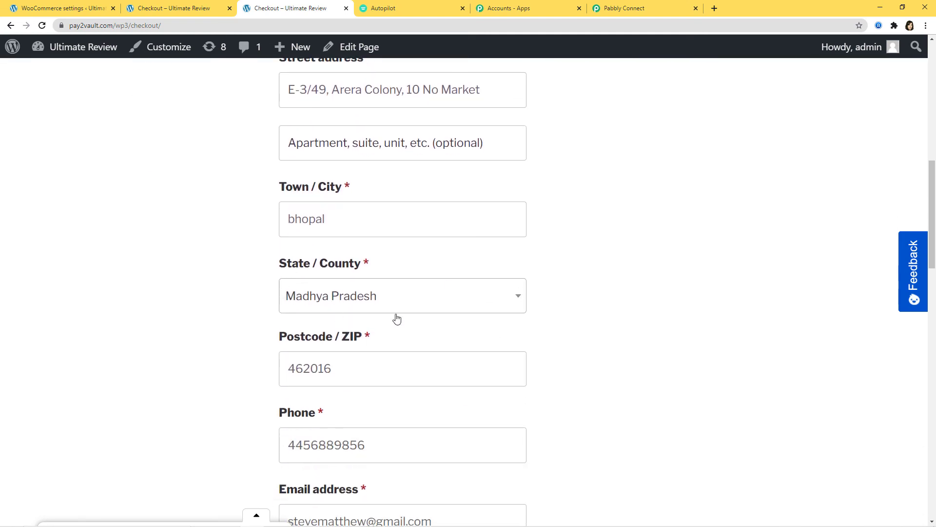
pyautogui.scroll(-4, 396, 318)
pyautogui.moveTo(382, 248); pyautogui.dragTo(203, 261)
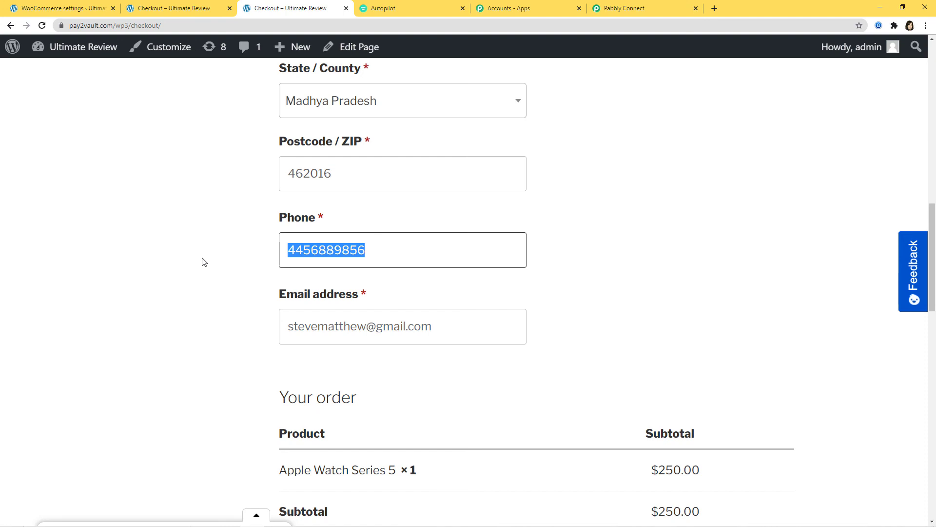
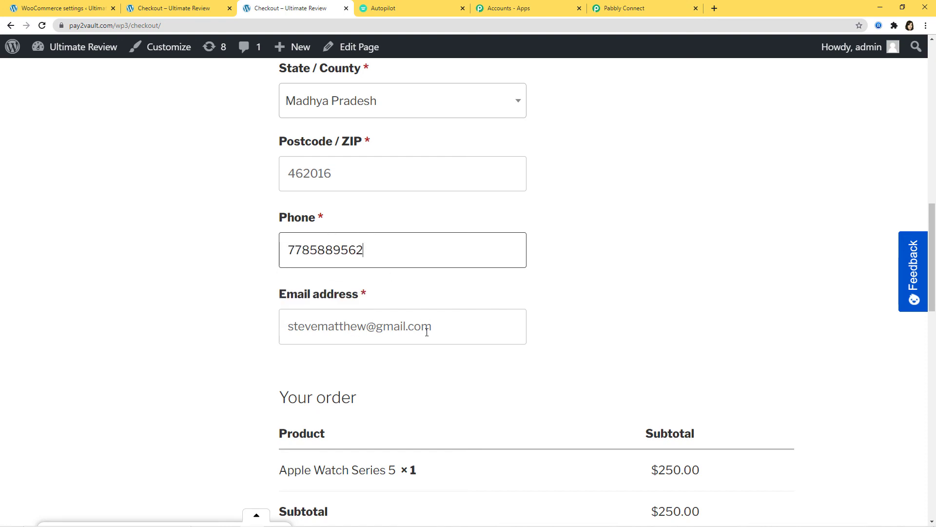
pyautogui.moveTo(427, 331); pyautogui.dragTo(230, 330)
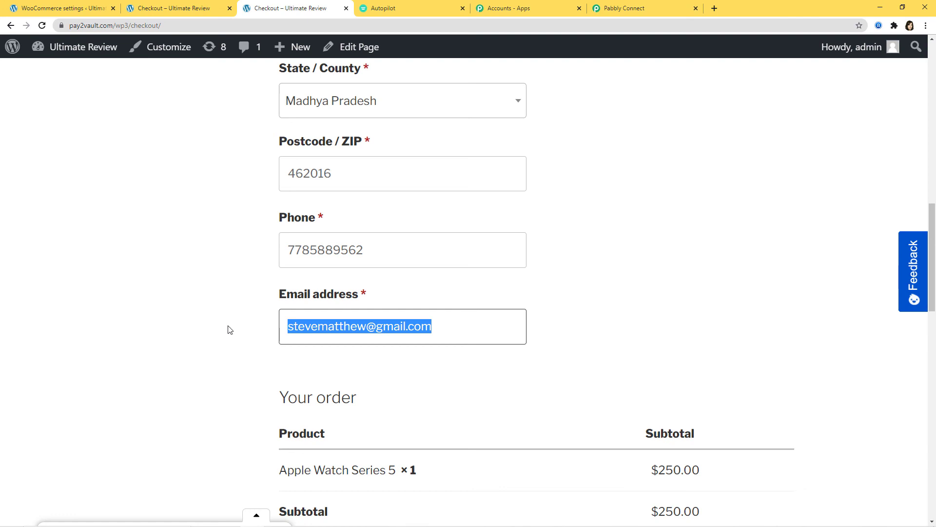
pyautogui.press('BackSpace')
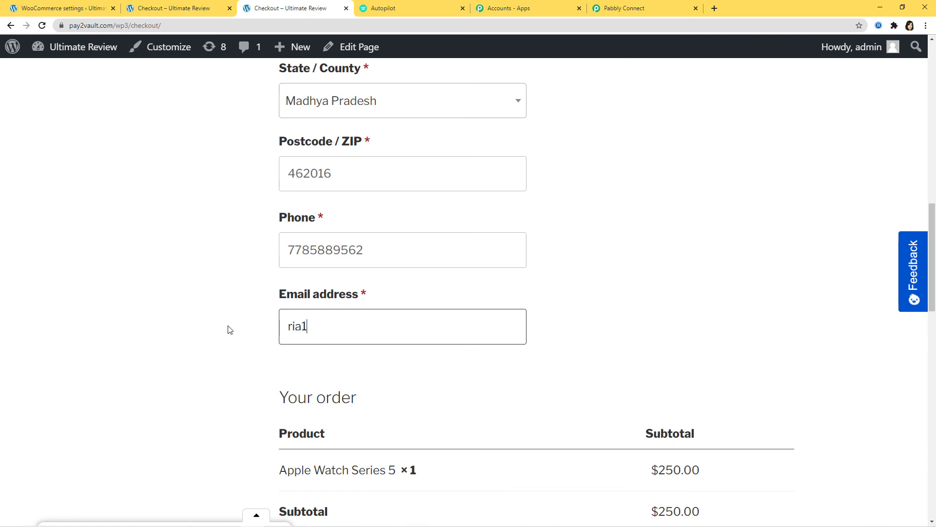
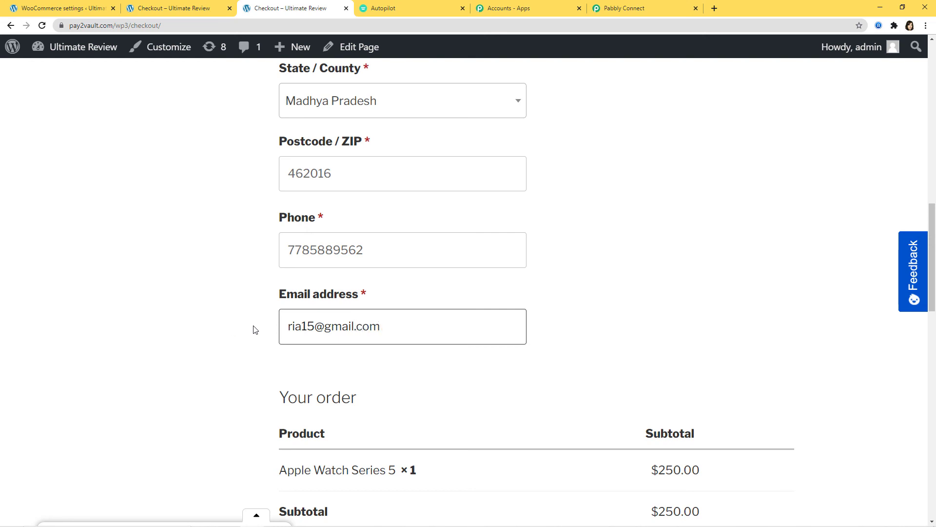
pyautogui.scroll(-9, 814, 328)
pyautogui.scroll(-3, 811, 329)
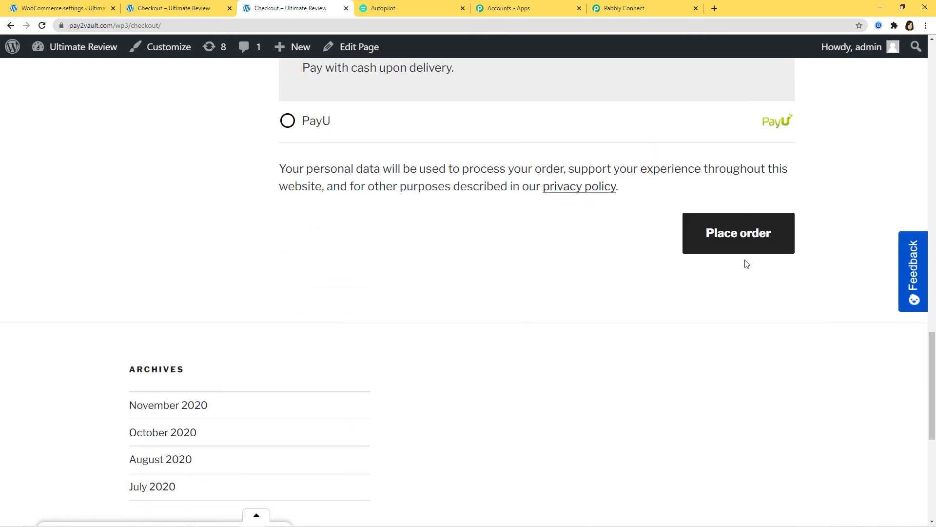
# Step: Place the $250.00 Apple Watch order, review the Order received page, and check Autopilot's contacts list
pyautogui.click(721, 239)
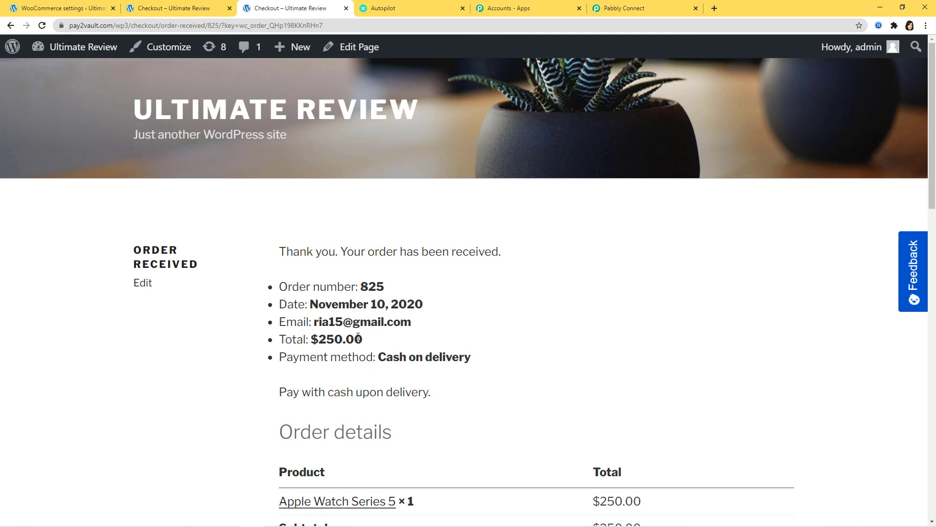
pyautogui.scroll(-3, 629, 328)
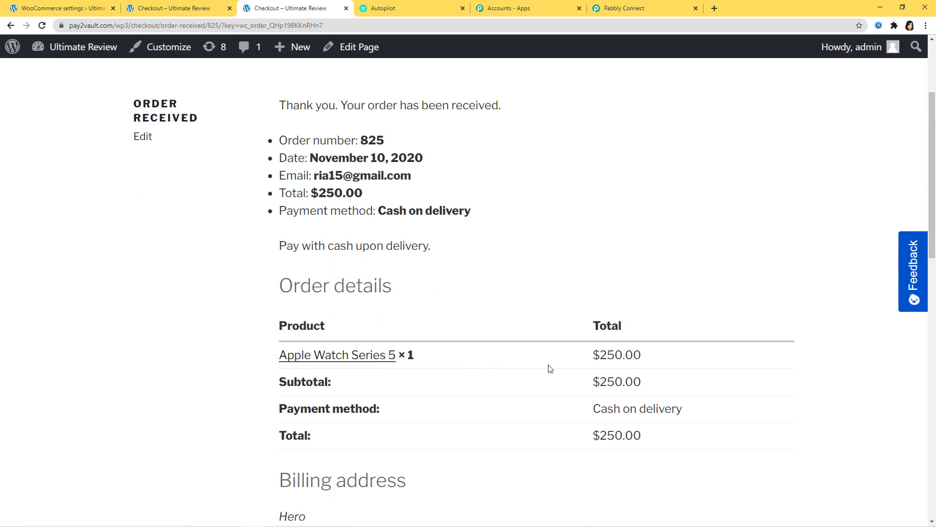
pyautogui.scroll(-4, 585, 335)
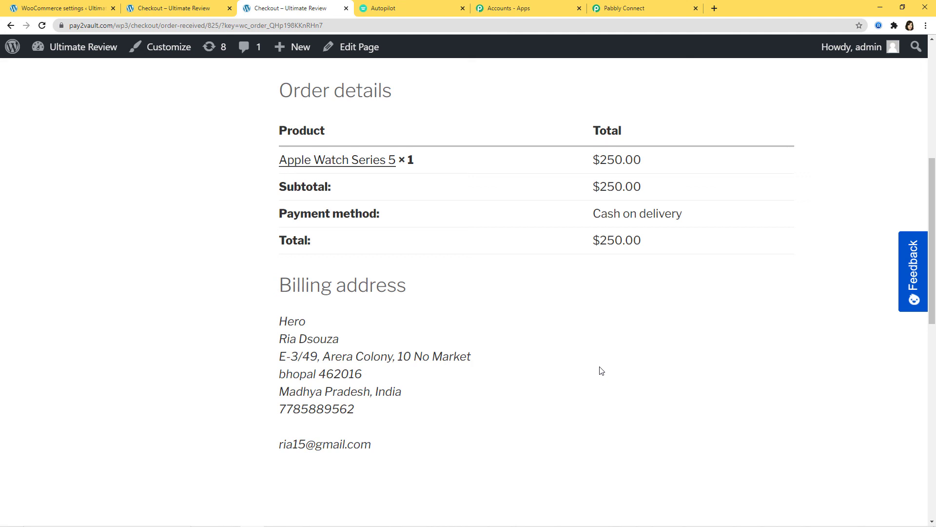
pyautogui.click(404, 11)
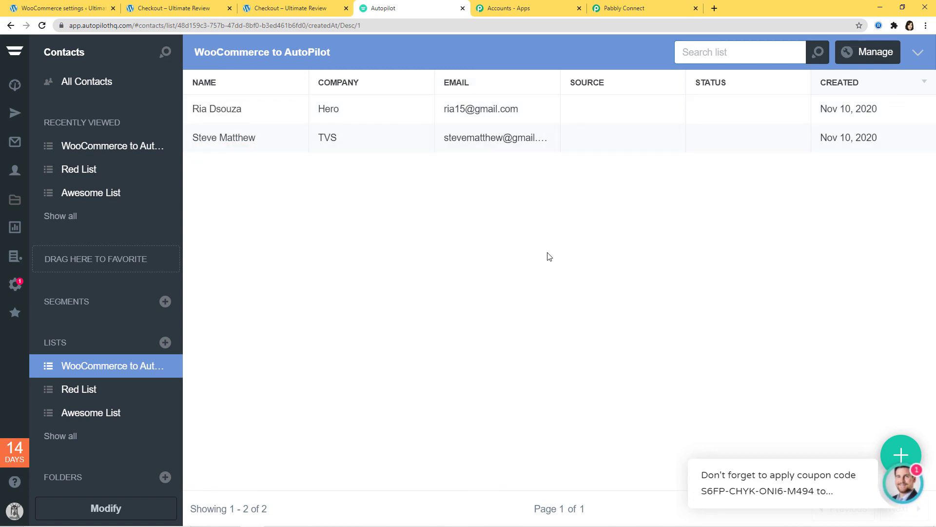
# Step: Return to the Pabbly Connect workflow after confirming the new contact in Autopilot's WooCommerce to AutoPilot list
pyautogui.click(627, 9)
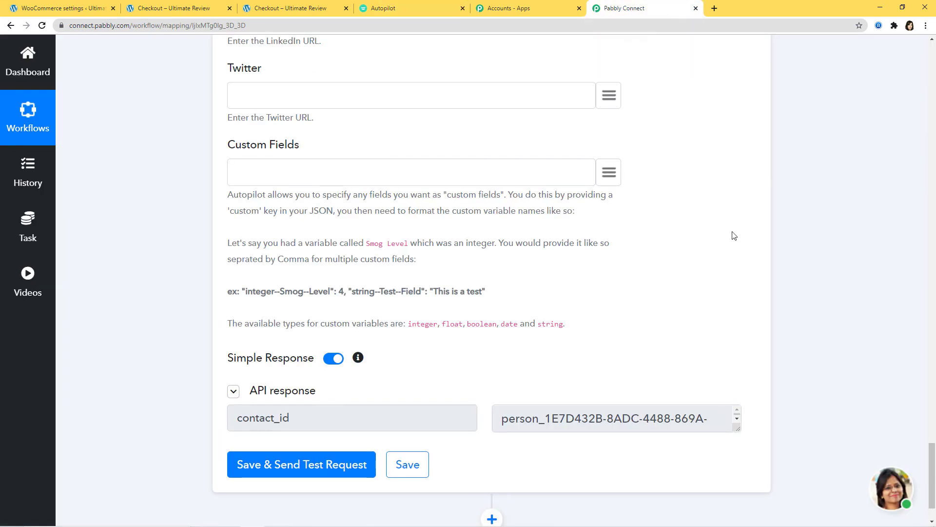
# Step: Scroll to the top to show the New Order Created trigger and Add New Contact to List action
pyautogui.scroll(10, 844, 261)
pyautogui.scroll(20, 836, 258)
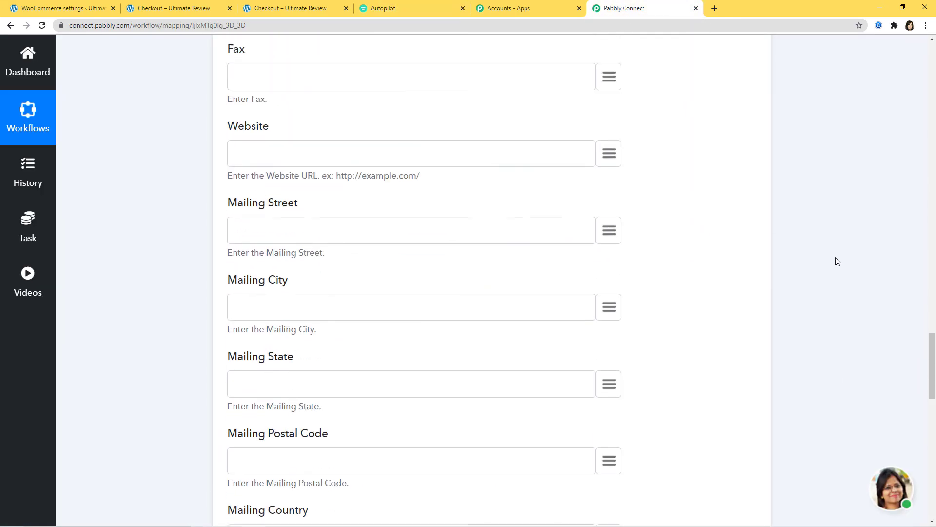
pyautogui.scroll(15, 831, 259)
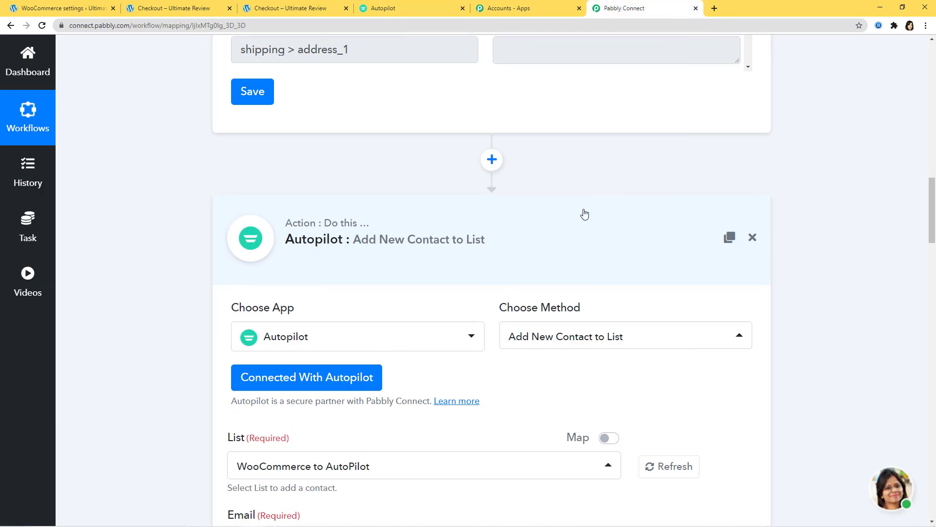
pyautogui.scroll(10, 903, 236)
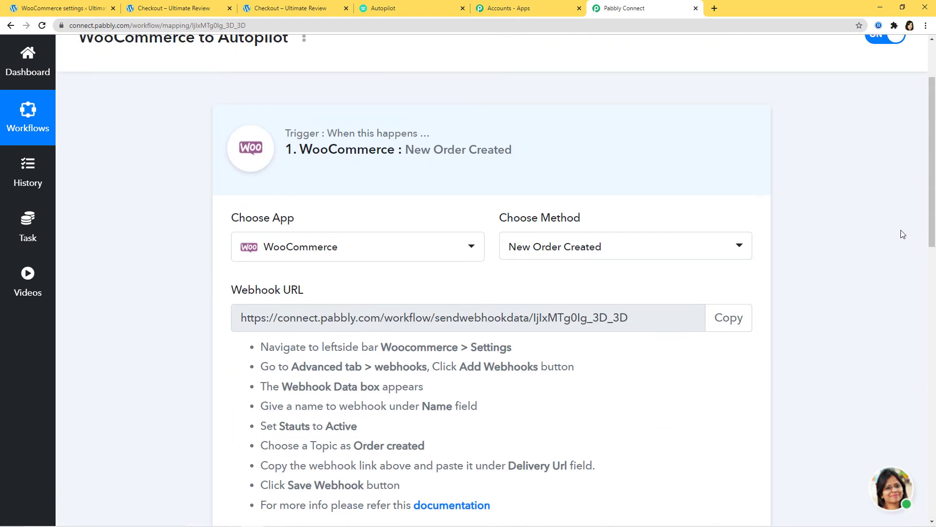